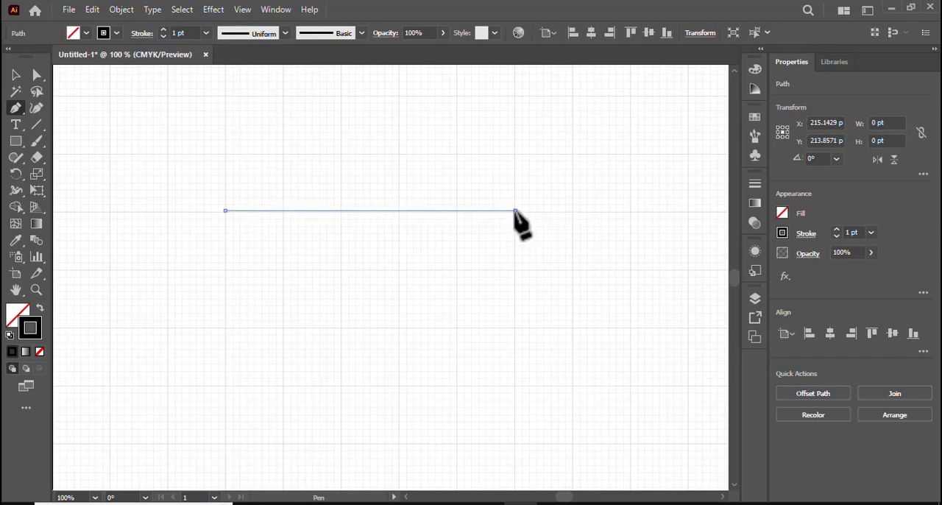
Draw a closed inverted triangle about 361 pt wide and 258 pt high with the Pen tool as the diamond's lower body
left_click(516, 211)
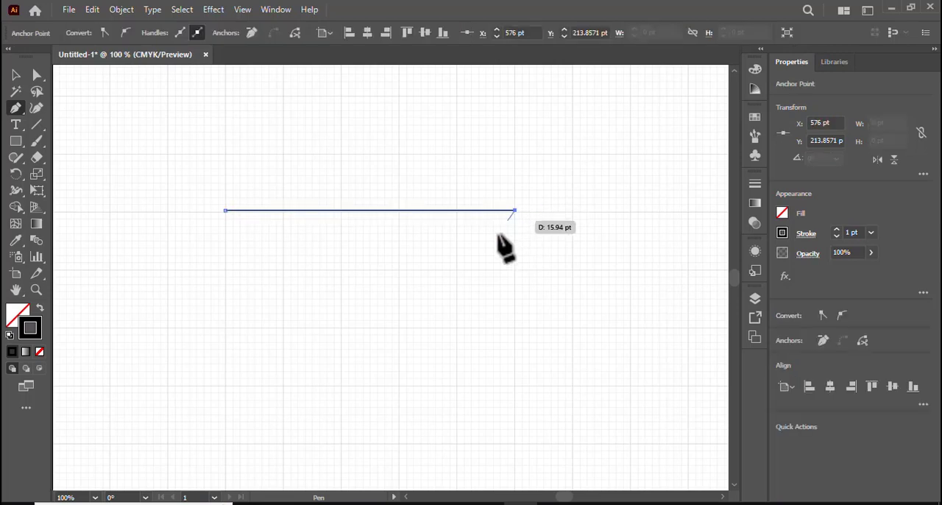
left_click(369, 418)
left_click(224, 211)
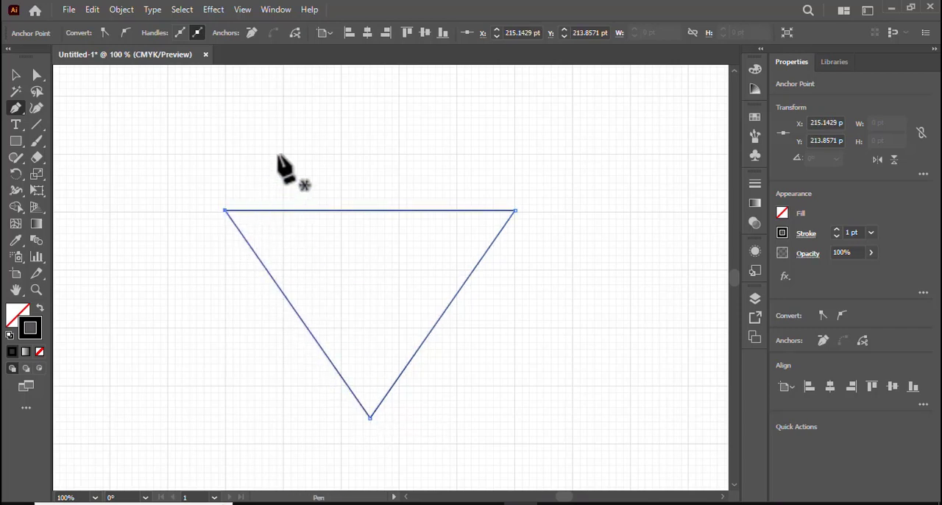
Draw the diamond's crown above the triangle from corner to corner, about 69 pt high with a top edge about 217 pt long
left_click(225, 211)
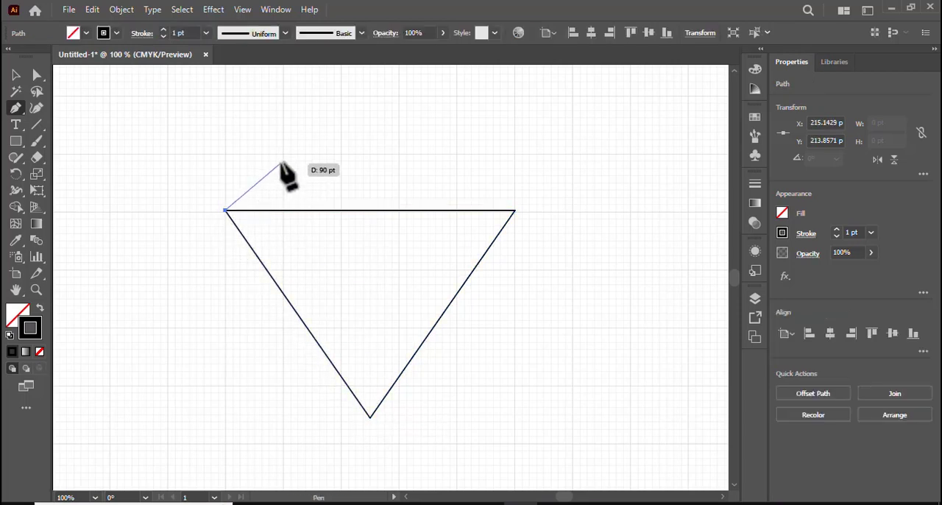
left_click(282, 154)
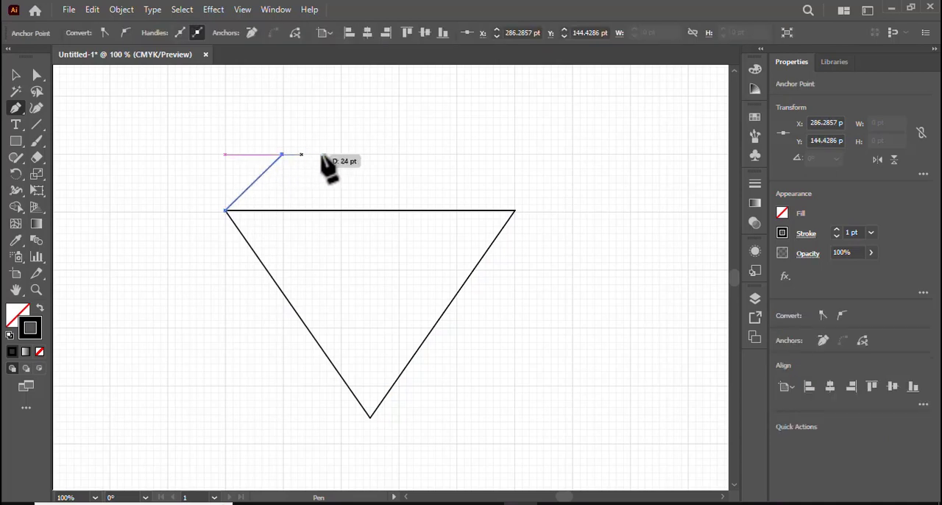
left_click(457, 155)
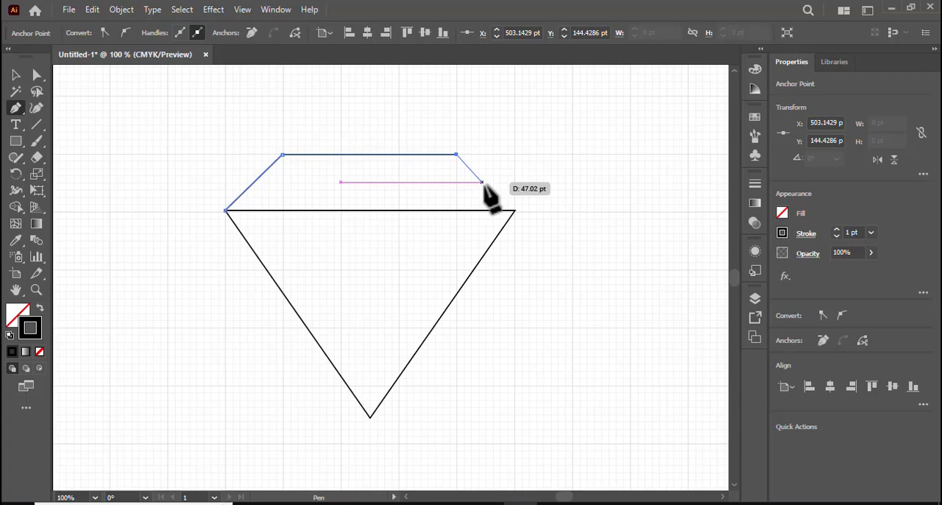
left_click(515, 211)
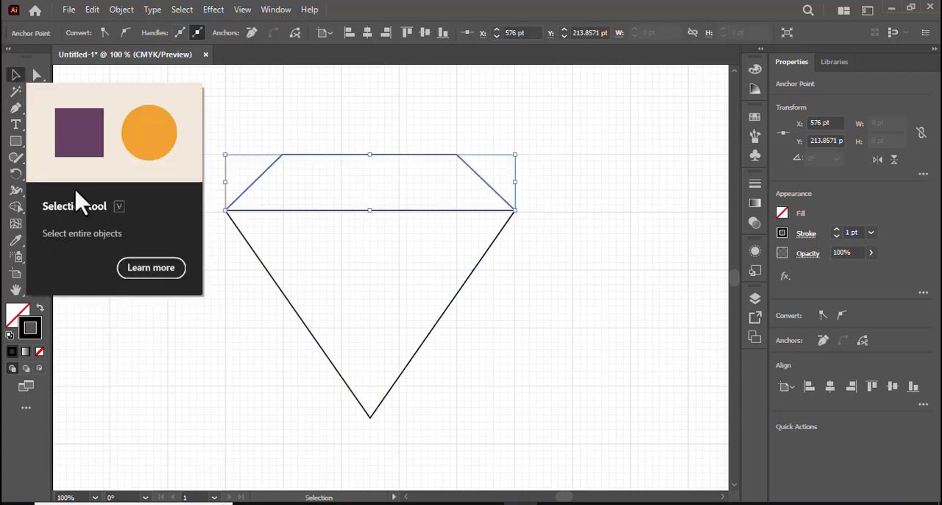
Draw a V-shaped path from two points on the triangle's horizontal edge to its lower tip, about 148 pt wide
left_click(16, 107)
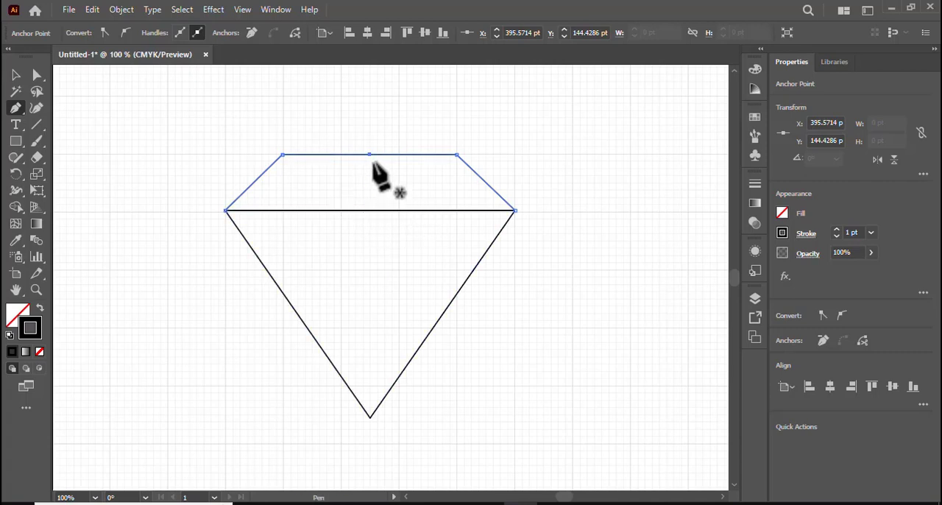
left_click(371, 166, "ctrl")
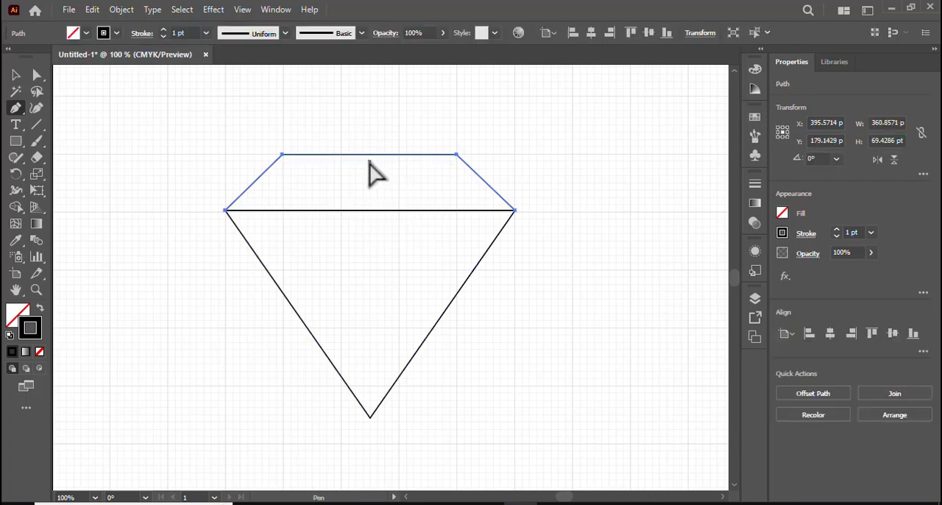
left_click(311, 211)
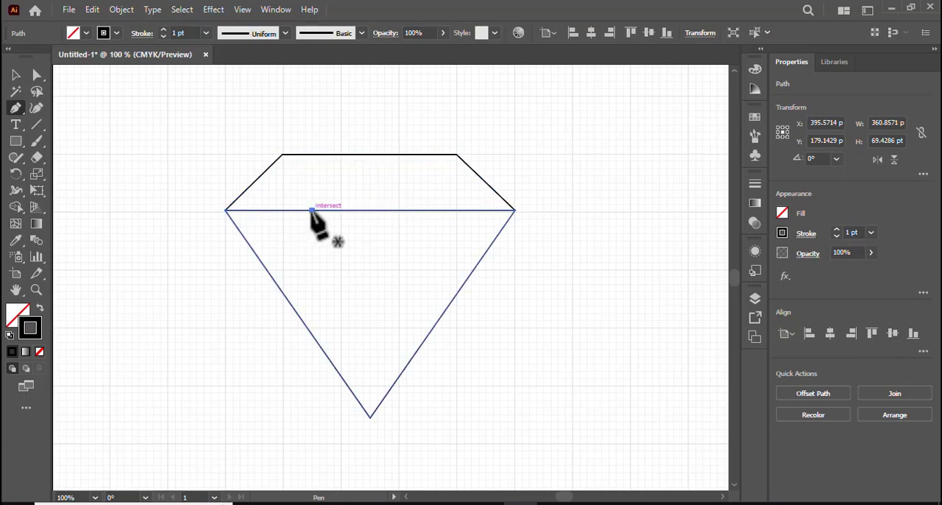
left_click(371, 417)
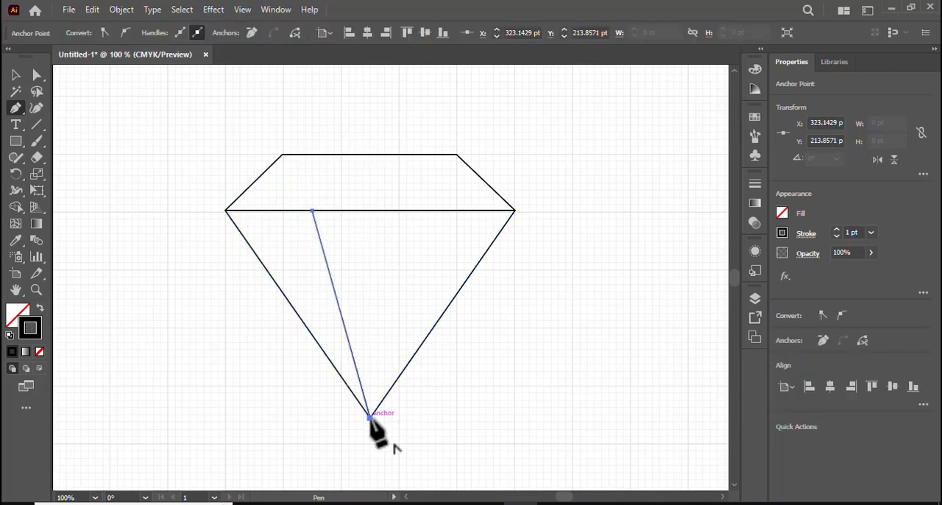
left_click(431, 211)
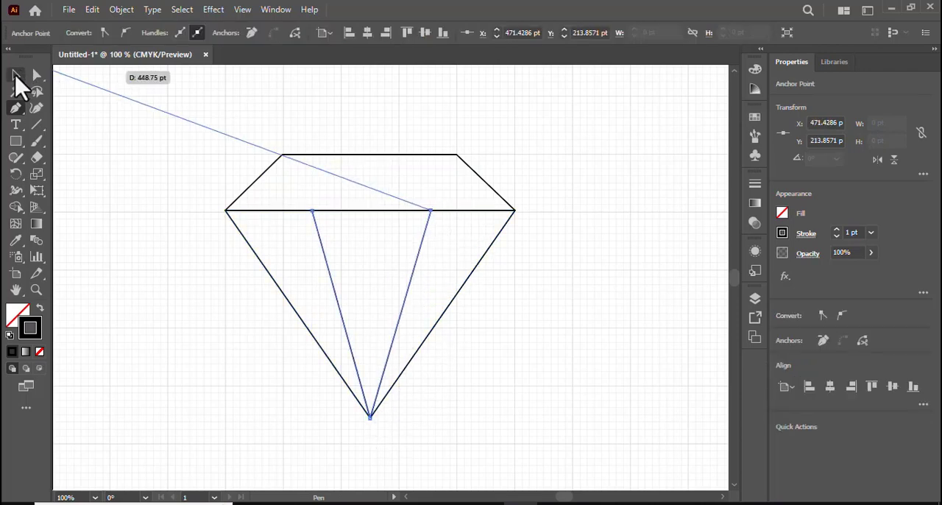
left_click(16, 77)
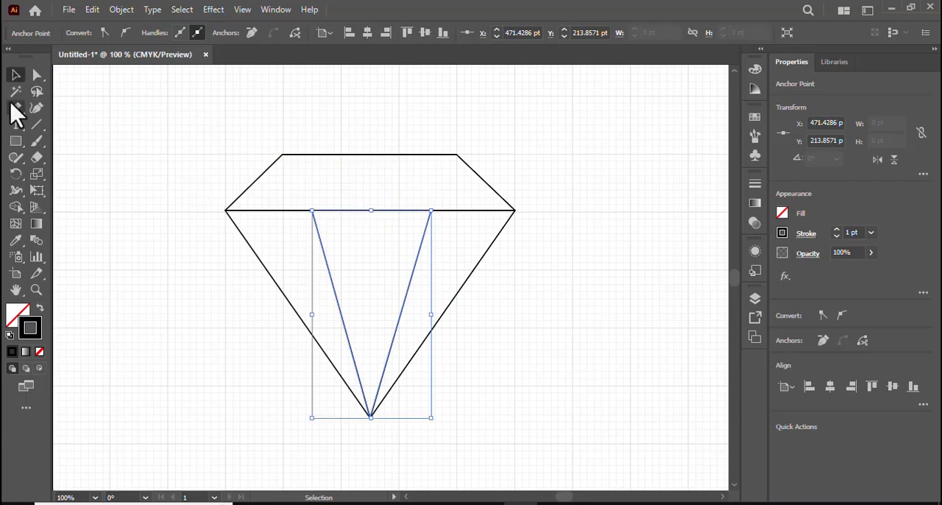
Connect the two upper ends of the V to the midpoint of the crown's top edge, forming a peaked facet
left_click(15, 107)
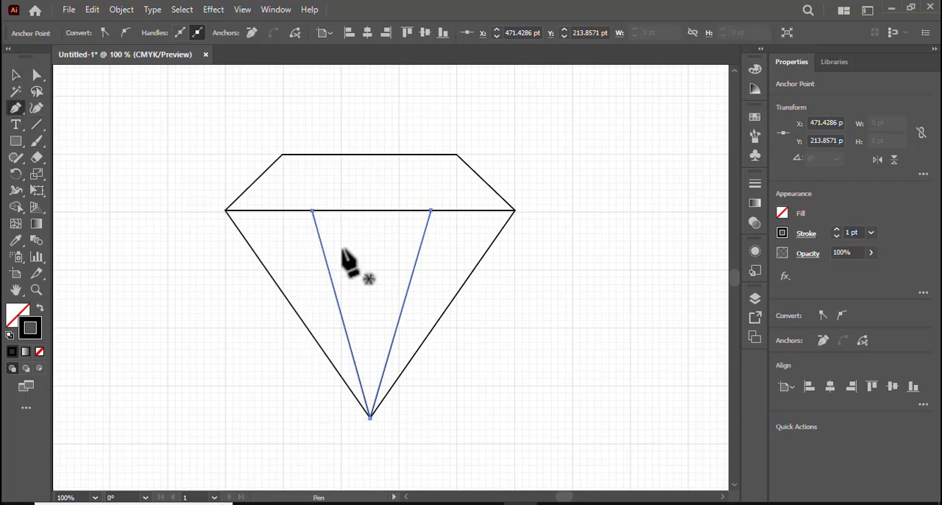
left_click(311, 212)
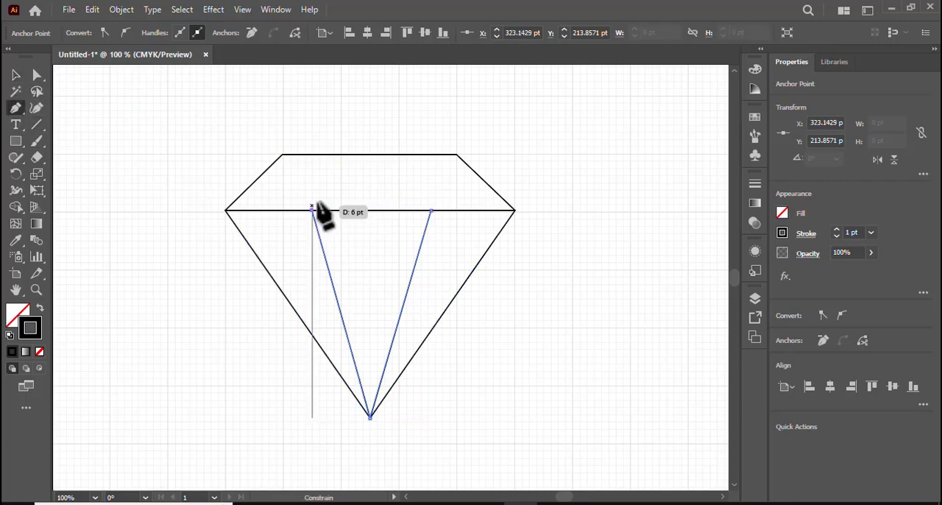
left_click(371, 155)
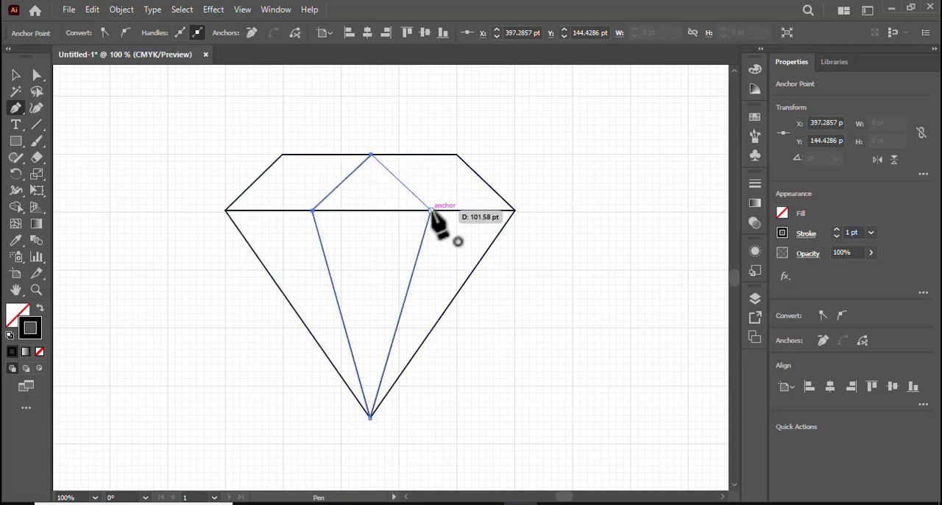
left_click(430, 212)
left_click(15, 75)
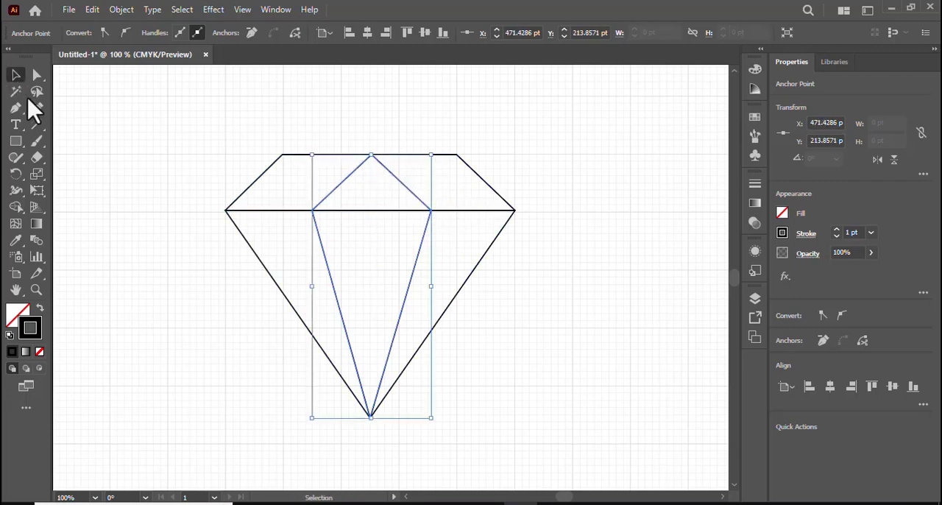
Draw two separate facet lines joining the inner horizontal-edge points to the crown's upper-left and upper-right corners
left_click(15, 108)
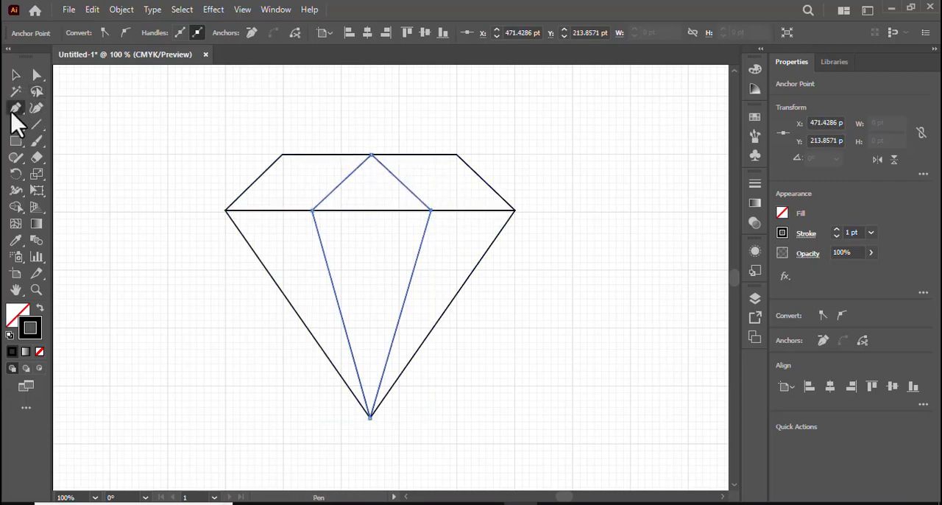
left_click(312, 211)
left_click(282, 154)
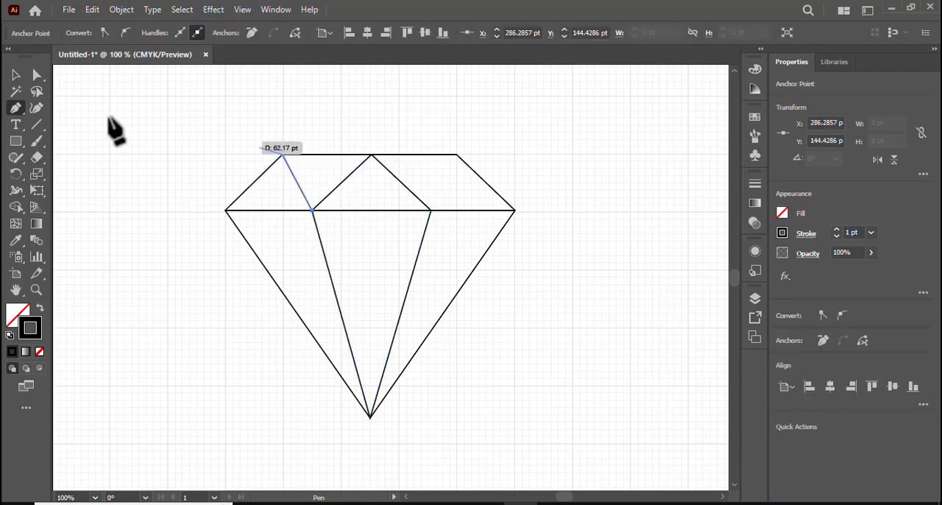
left_click(16, 108)
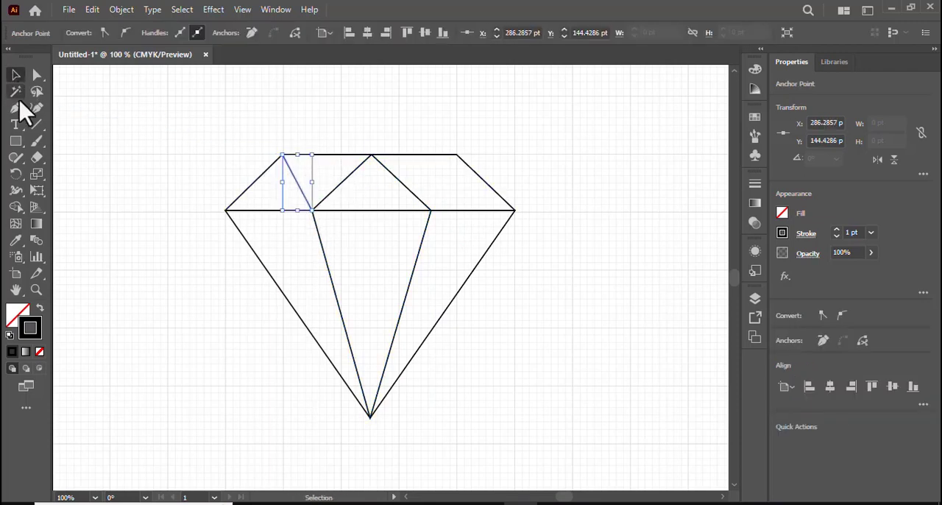
left_click(430, 212)
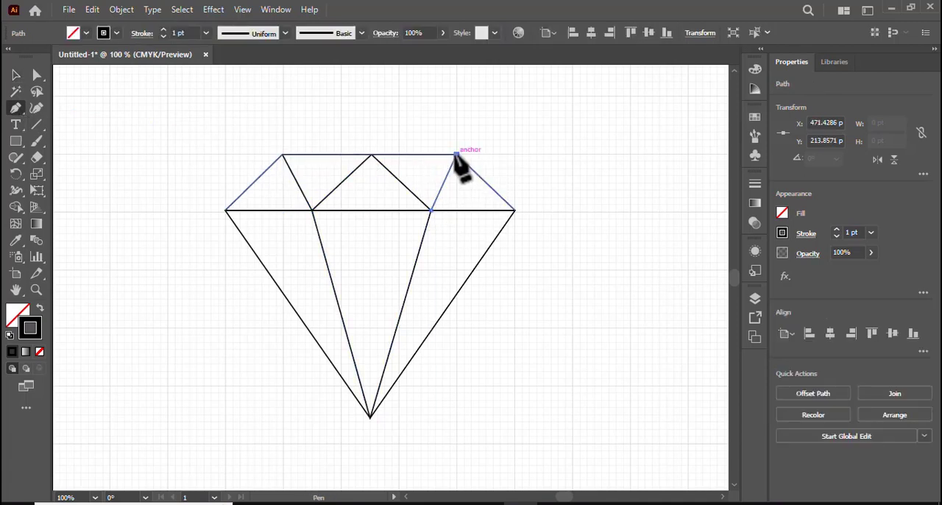
left_click(456, 155)
Select the whole diamond and build its five crown facets as black-filled shapes without a stroke using Shape Builder
left_click(14, 77)
left_click_drag(121, 119, 610, 423)
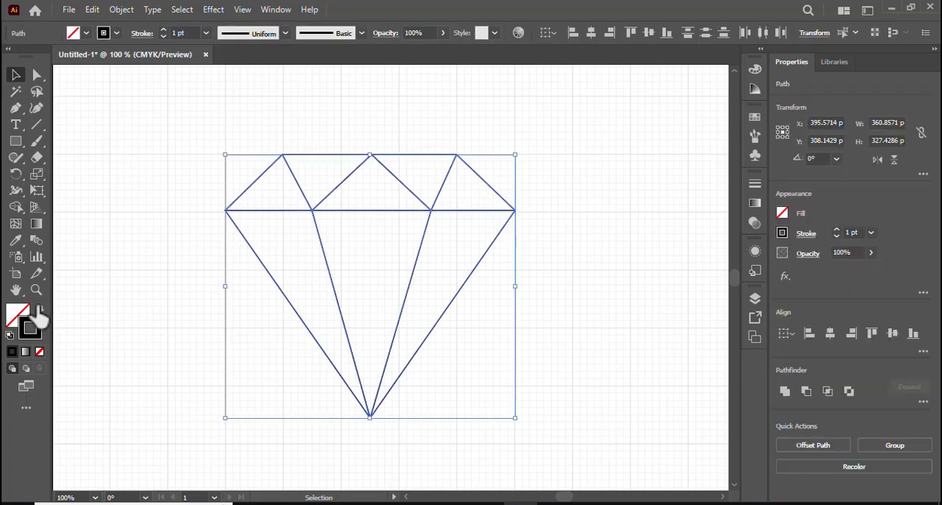
left_click(17, 208)
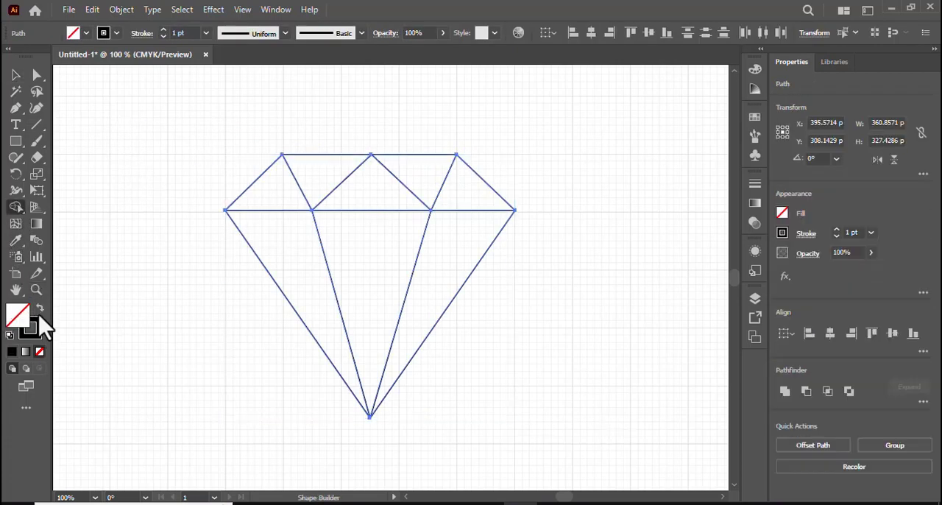
left_click(40, 310)
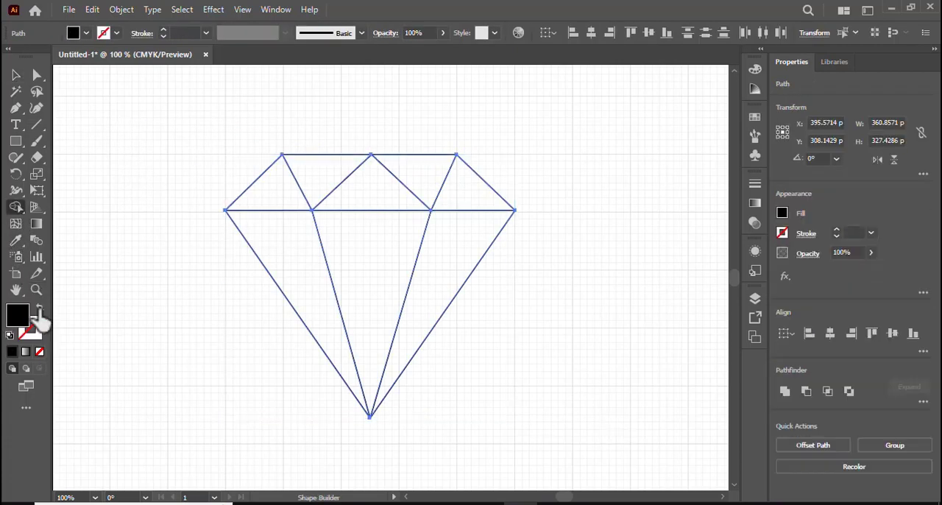
left_click(290, 200)
left_click(326, 182)
left_click(370, 197)
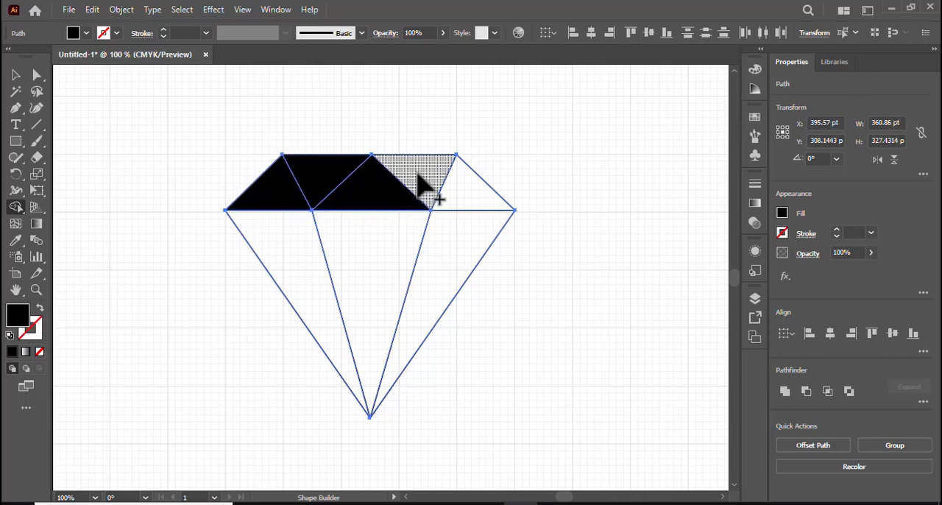
left_click(431, 187)
left_click(471, 195)
Build the three lower facets of the diamond as black-filled shapes and clear the selection
left_click(452, 268)
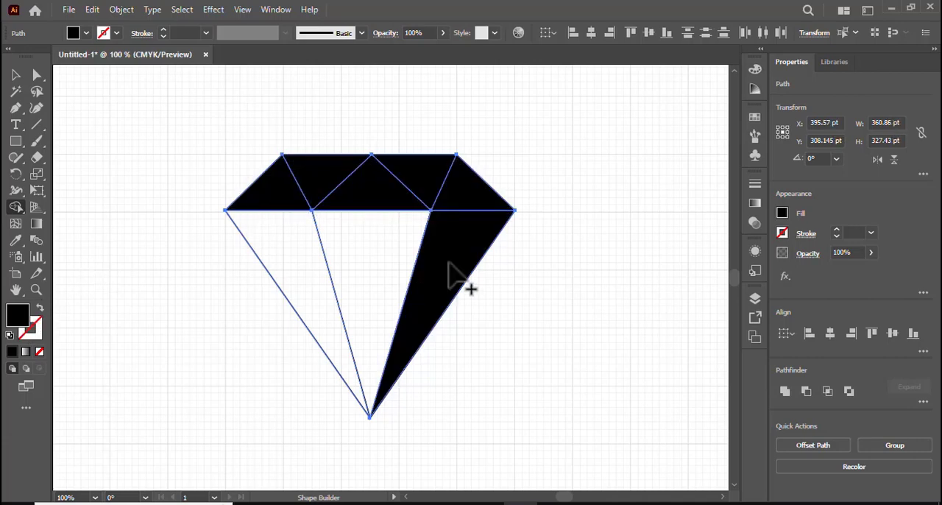
left_click(366, 265)
left_click(291, 266)
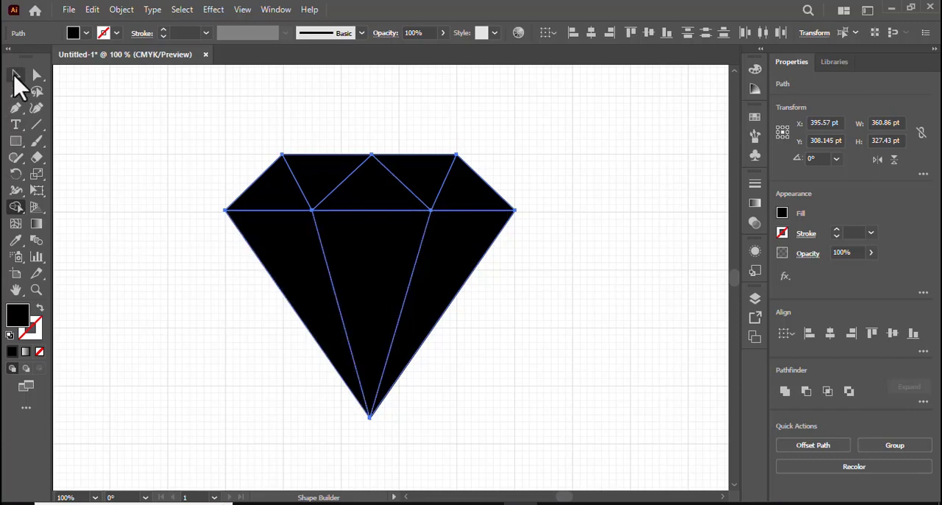
left_click(15, 75)
left_click(234, 114)
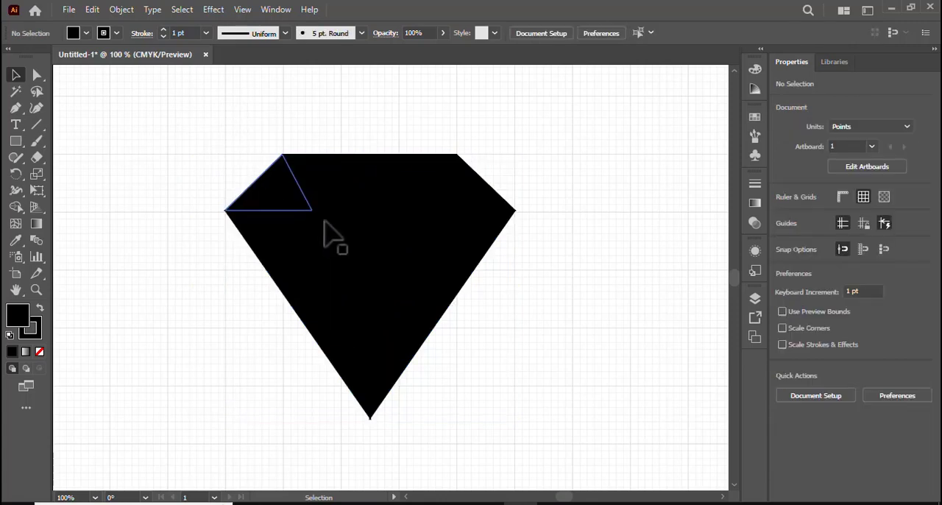
Remove the stroke from the leftmost crown facet of the diamond
left_click(277, 194)
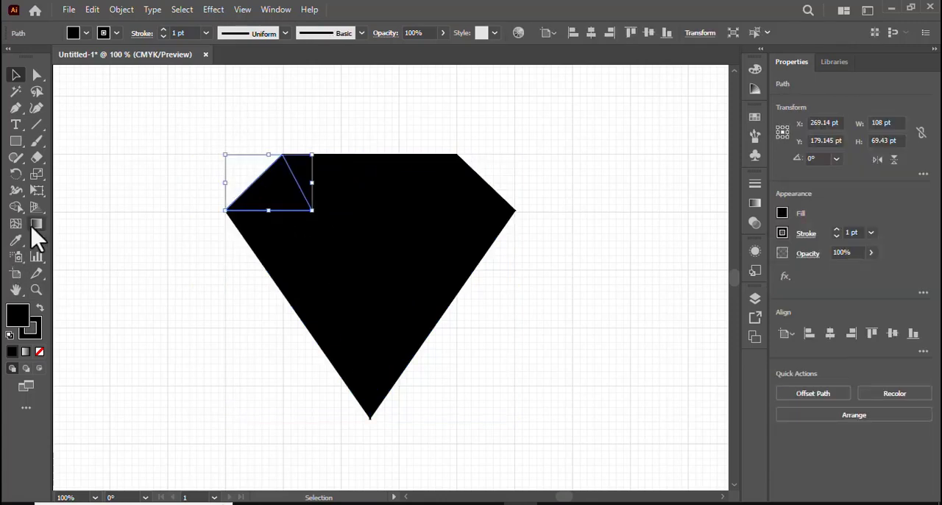
left_click(34, 330)
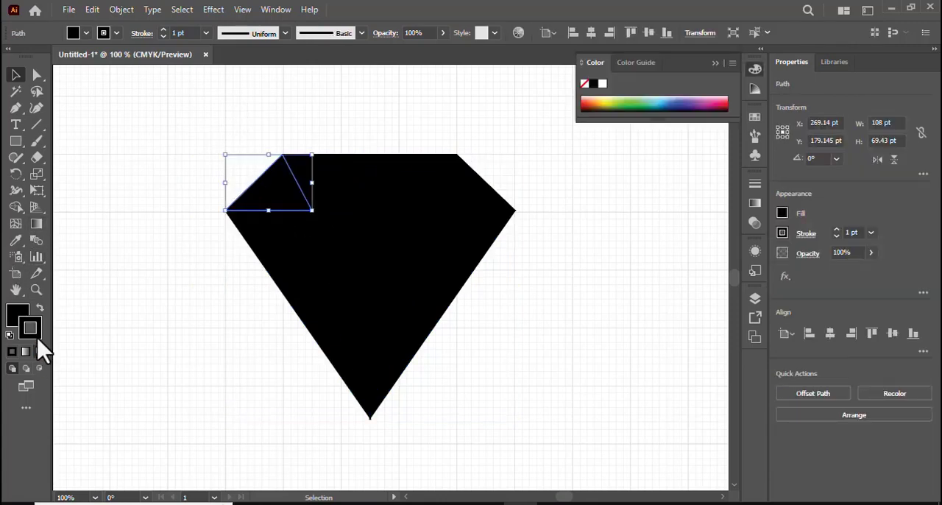
left_click(40, 351)
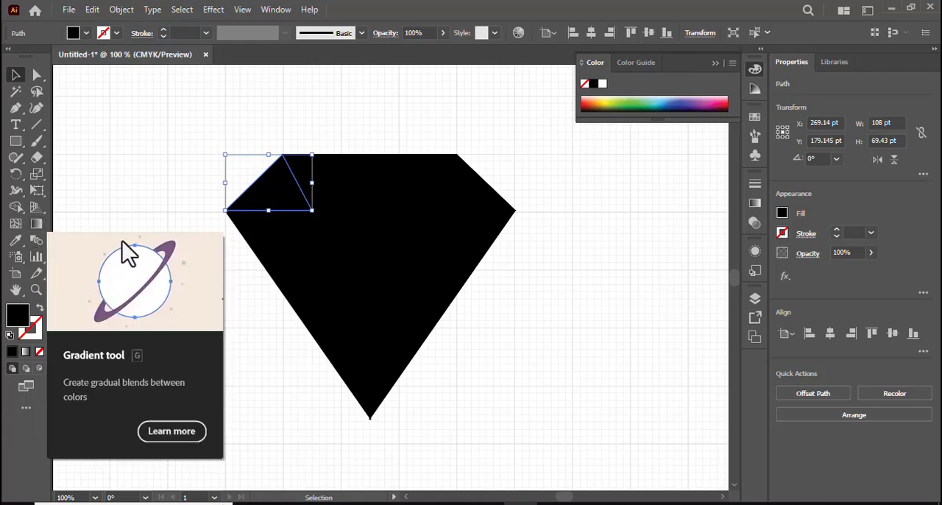
left_click(130, 194)
left_click_drag(160, 145, 530, 413)
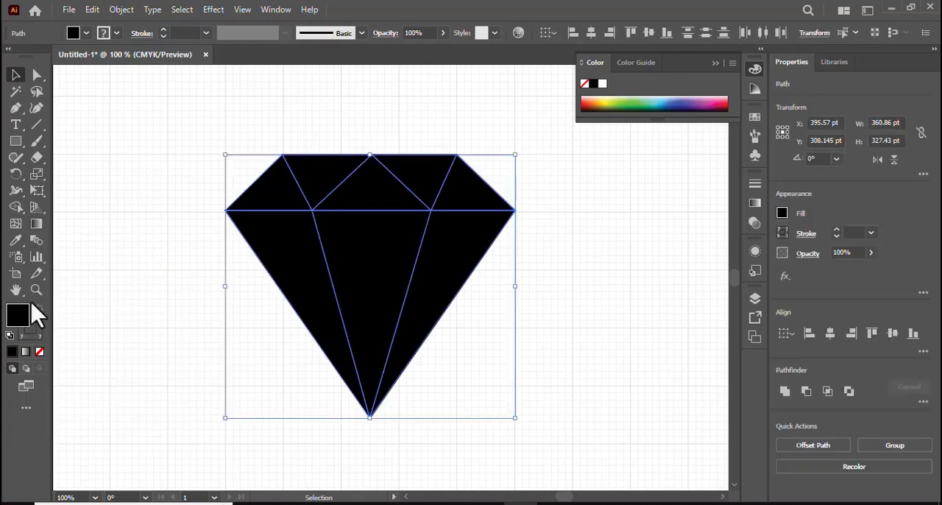
left_click(126, 257)
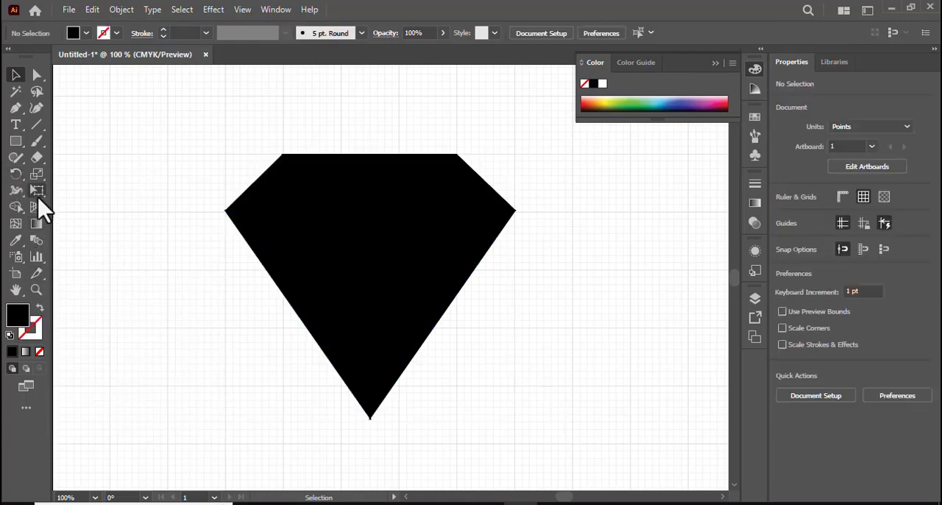
Apply a linear white-to-black gradient fill to the leftmost crown facet
left_click(278, 208)
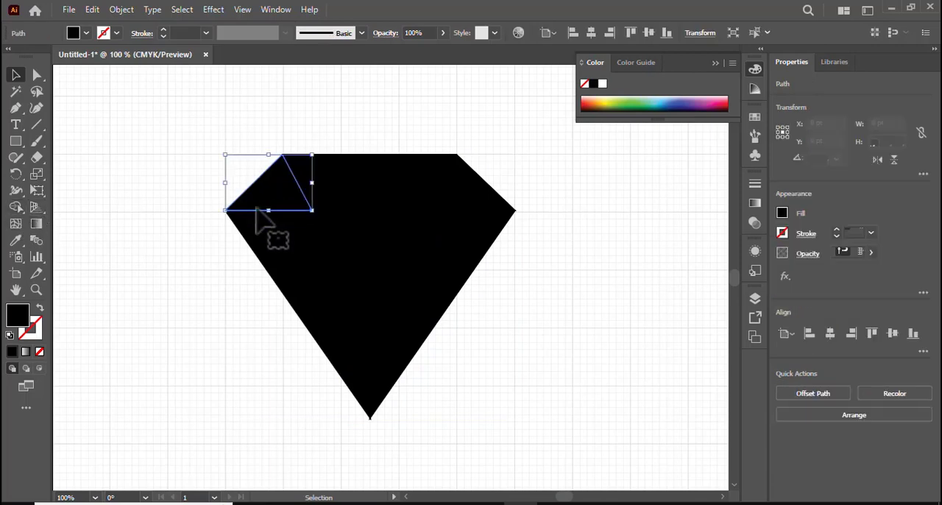
double_click(36, 225)
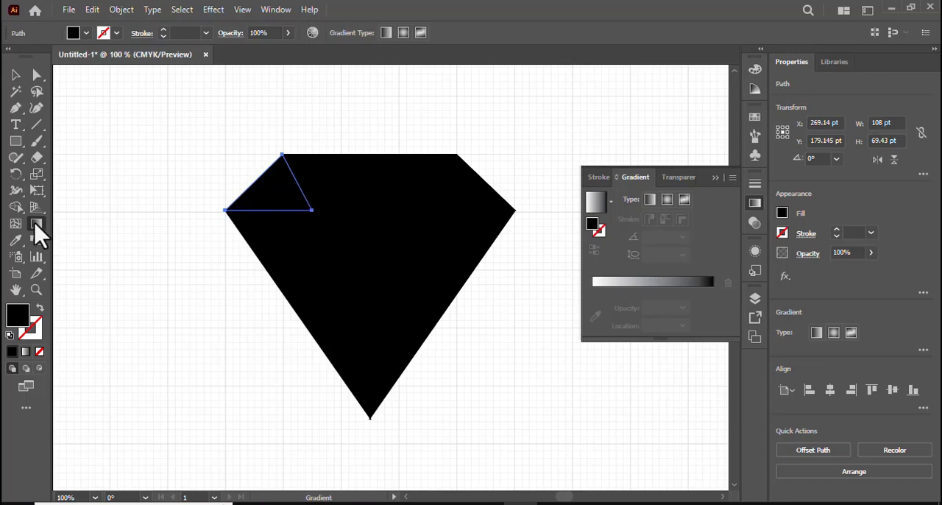
left_click(704, 284)
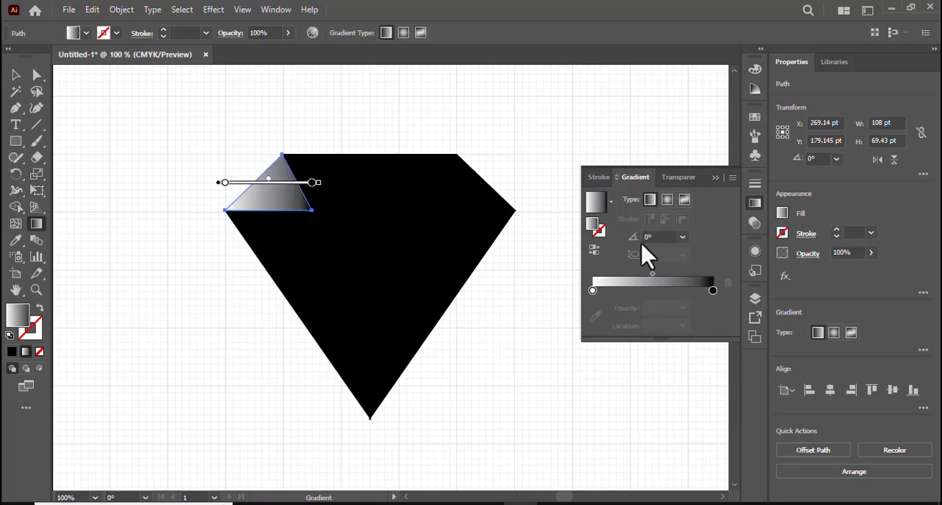
left_click(611, 202)
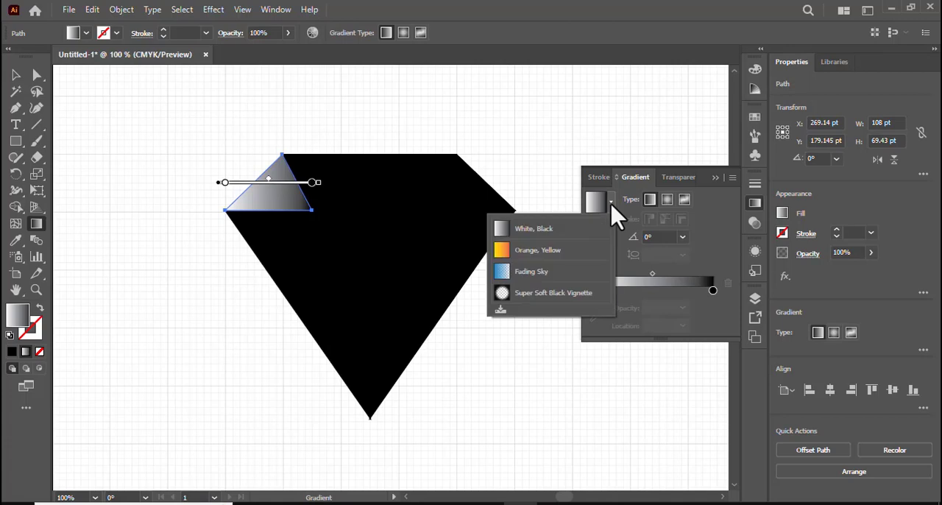
left_click(552, 284)
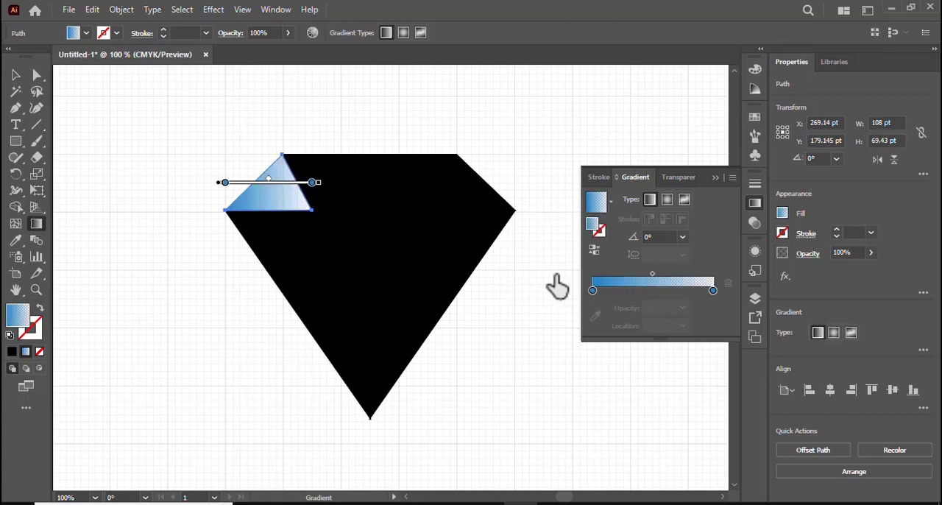
left_click(712, 291)
double_click(712, 290)
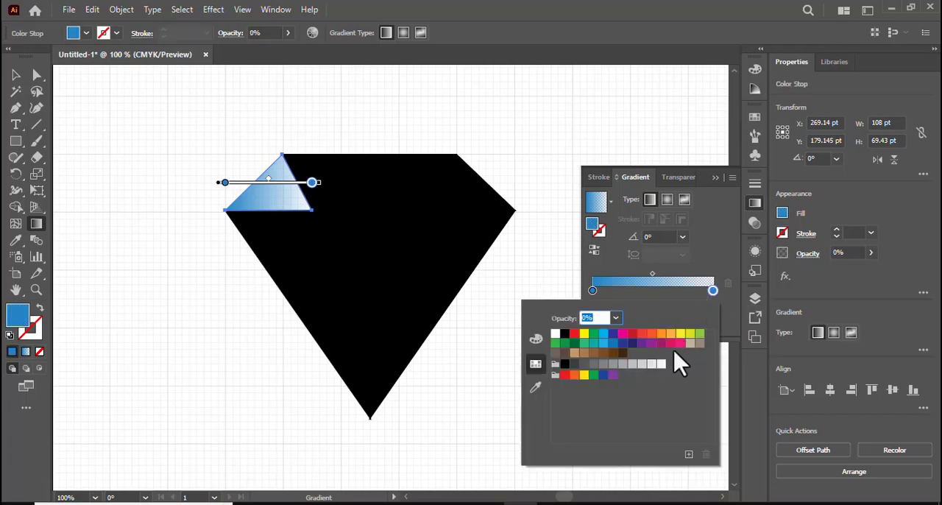
left_click(623, 343)
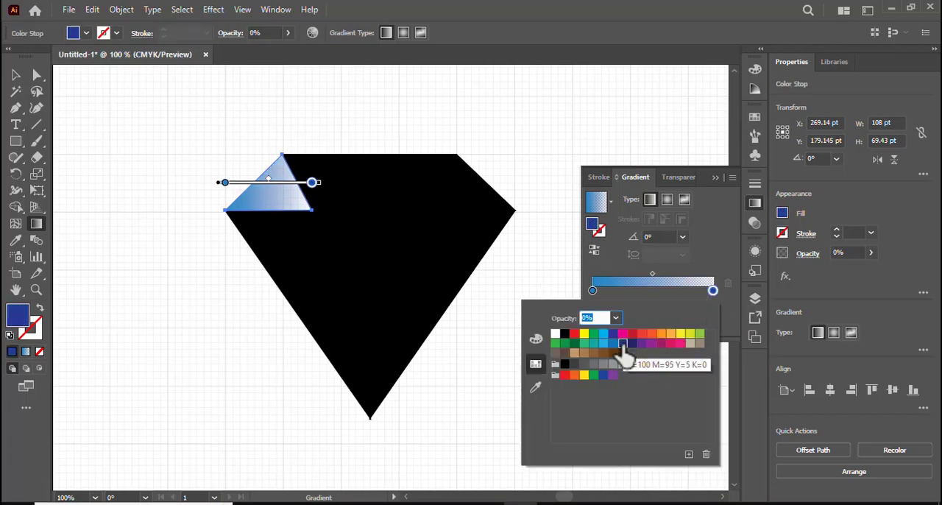
left_click(615, 204)
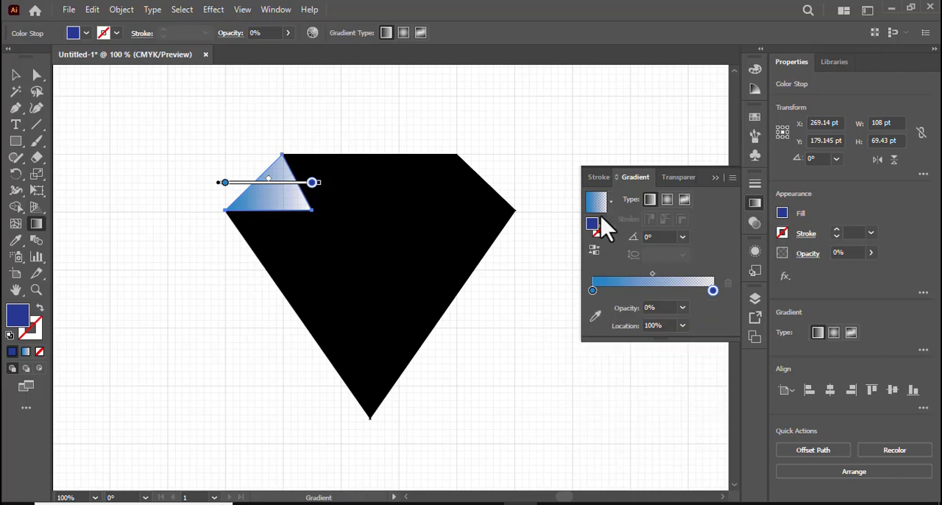
left_click(610, 206)
left_click(572, 232)
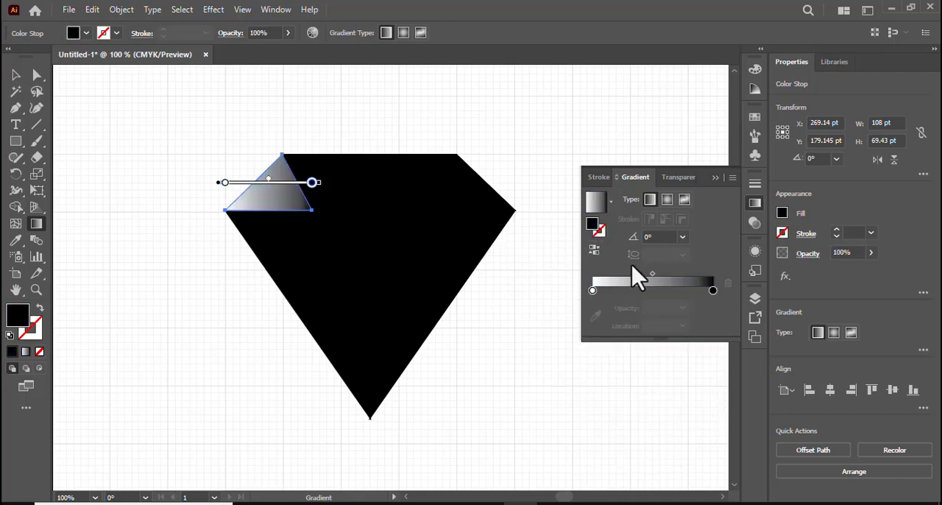
Recolour the leftmost crown facet's gradient from cyan at the start to dark blue (C=100 M=95 Y=5 K=0) at the end
left_click(712, 288)
double_click(713, 290)
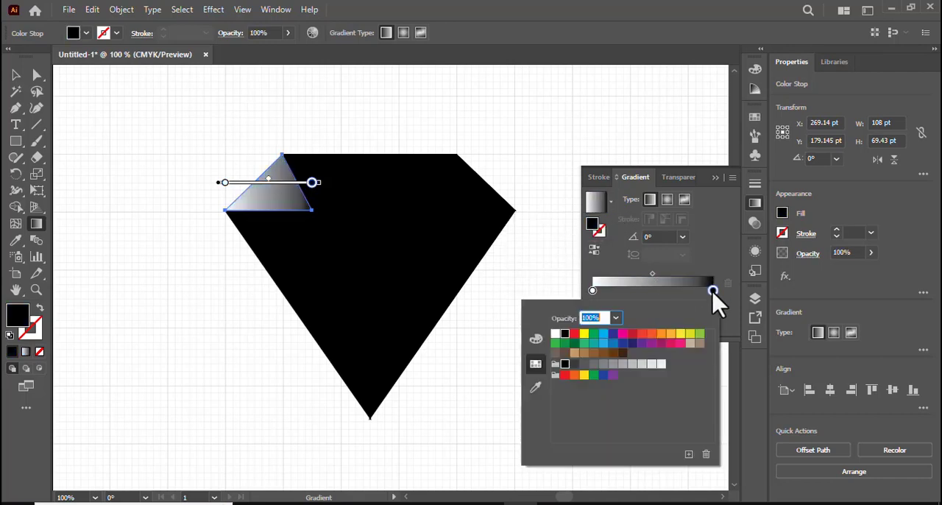
left_click(622, 343)
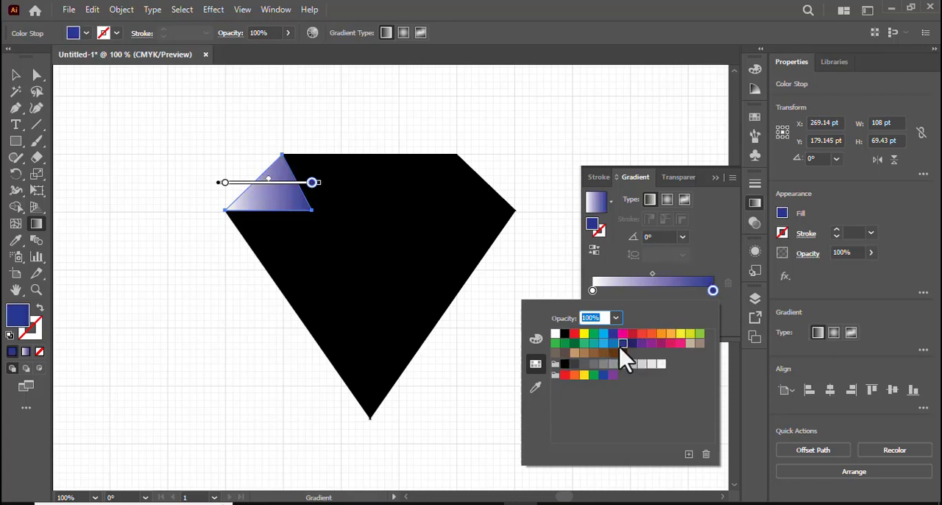
left_click(594, 290)
double_click(594, 290)
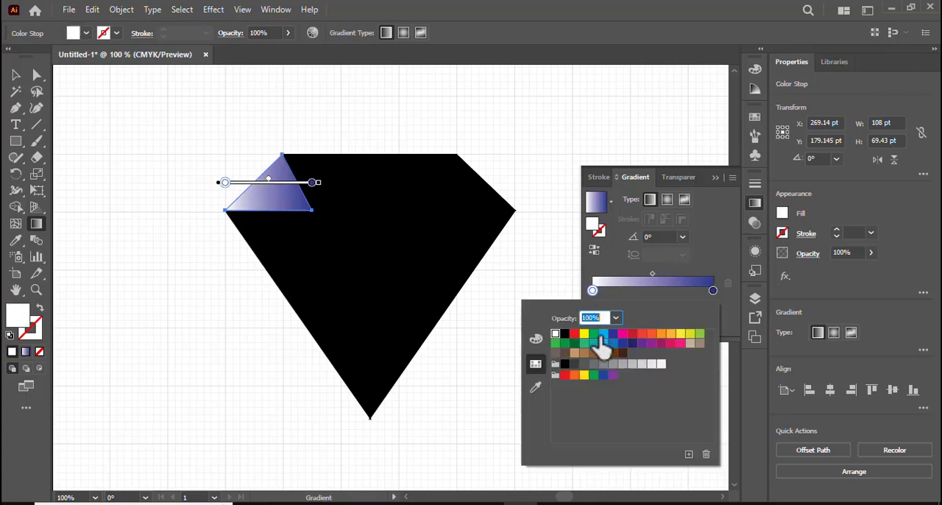
left_click(603, 336)
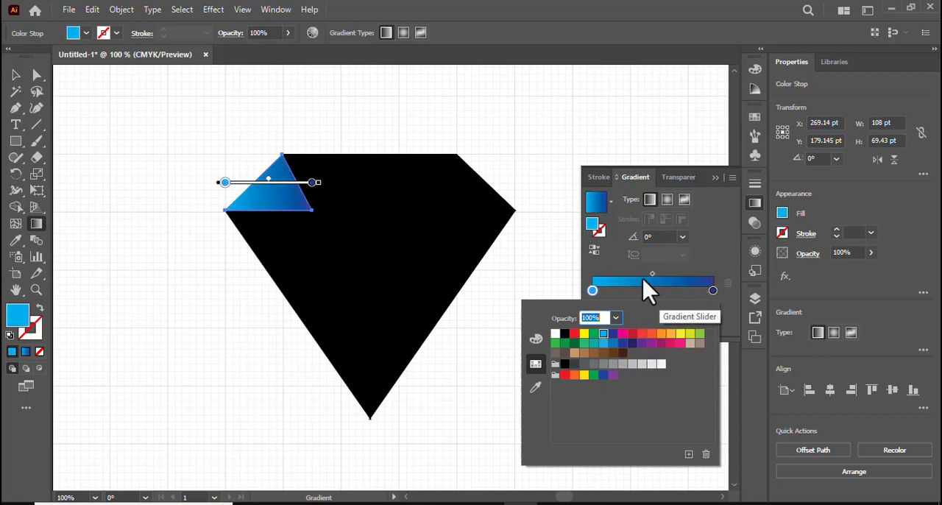
left_click(17, 71)
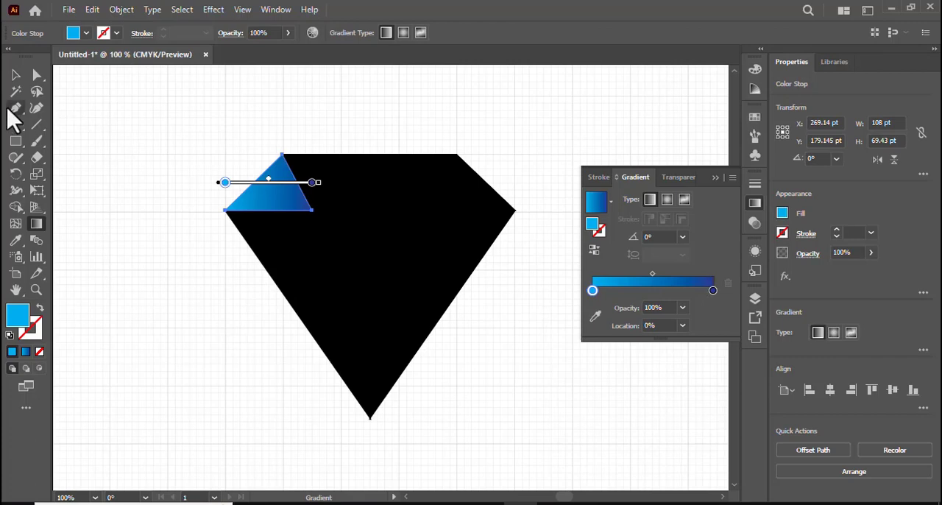
Copy the cyan-to-dark-blue gradient from the leftmost crown facet to the second crown facet with the Eyedropper
left_click(15, 75)
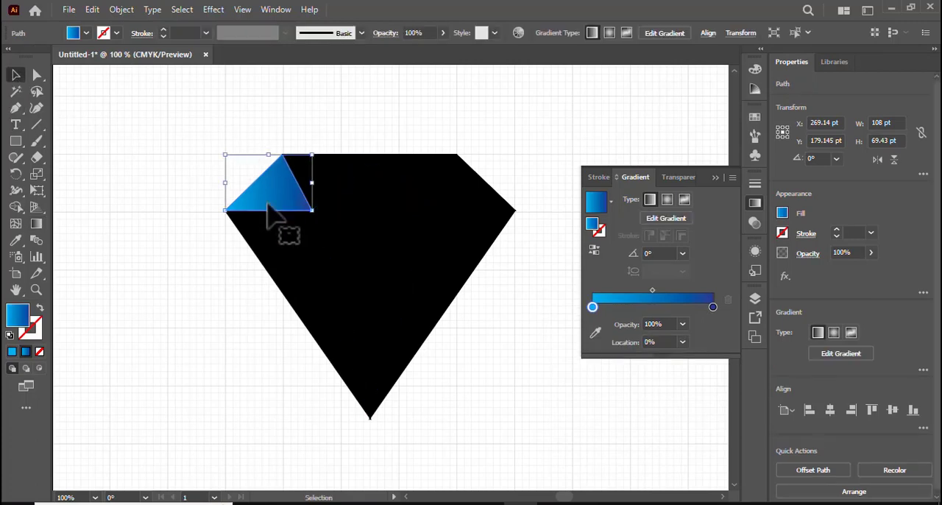
left_click(330, 188)
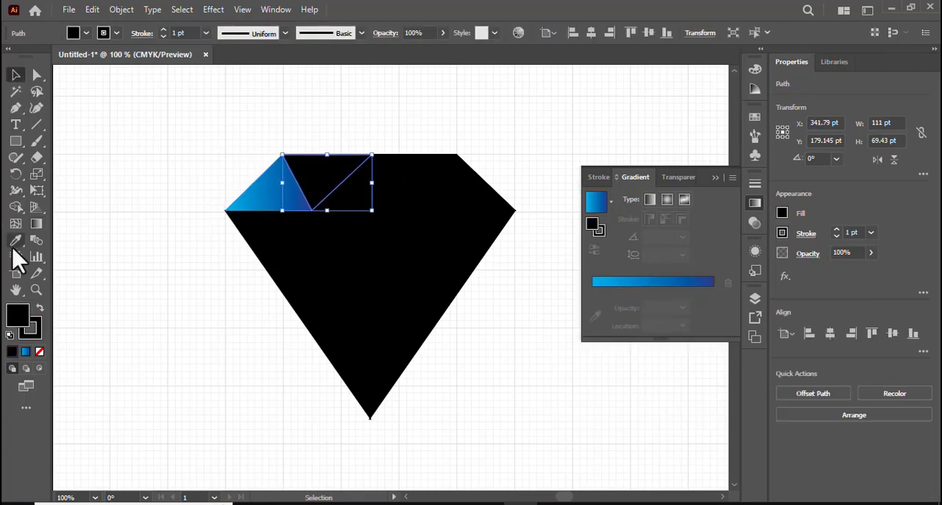
left_click(15, 240)
left_click(291, 198)
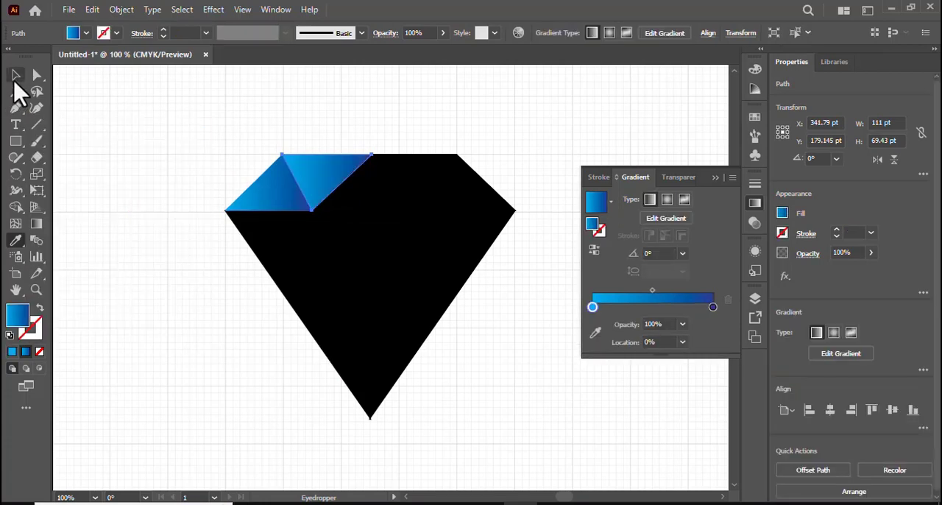
Select the six remaining black facets together and fill them with solid blue sampled from the leftmost crown facet
left_click(16, 75)
left_click(402, 199)
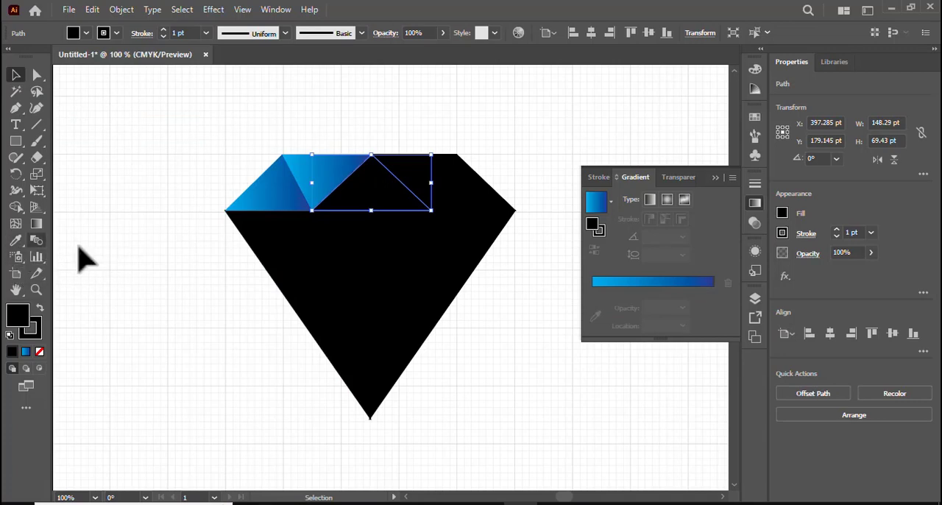
left_click(460, 195, "shift")
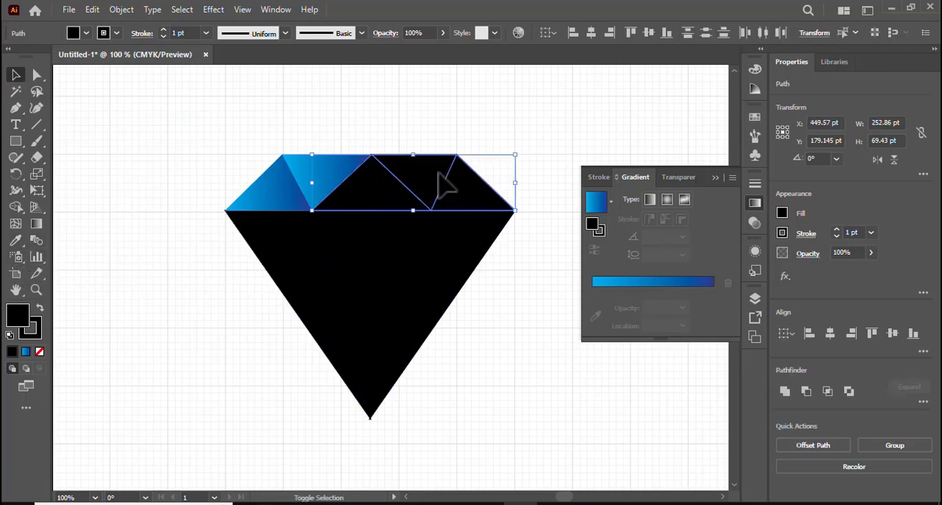
left_click(388, 290, "shift")
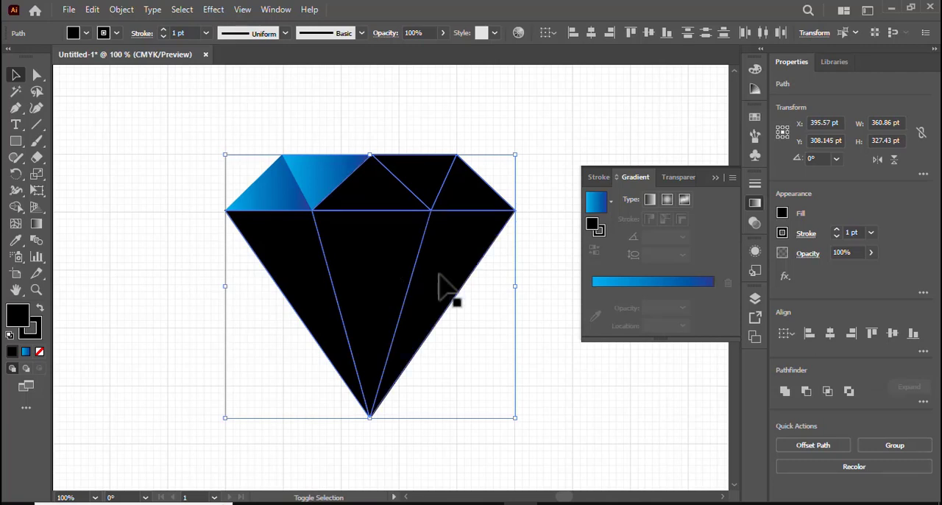
left_click(16, 240)
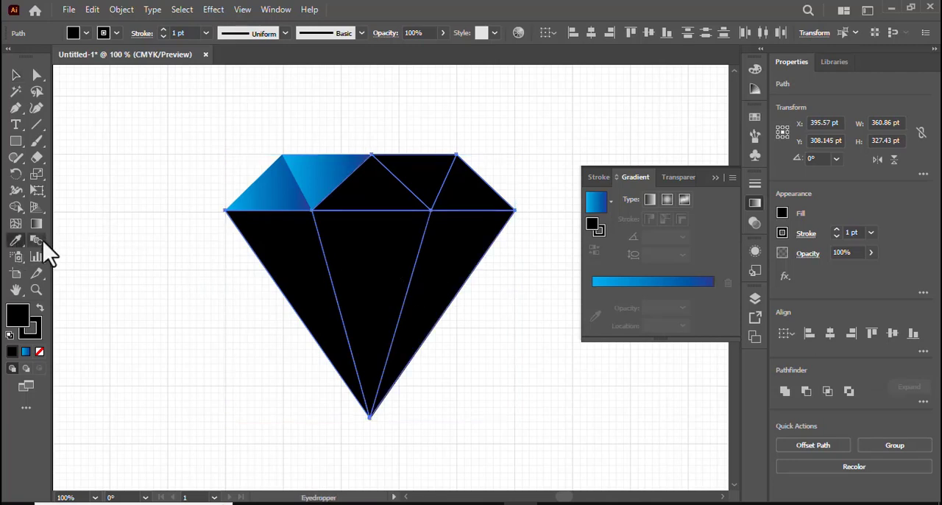
left_click(290, 200)
left_click(16, 75)
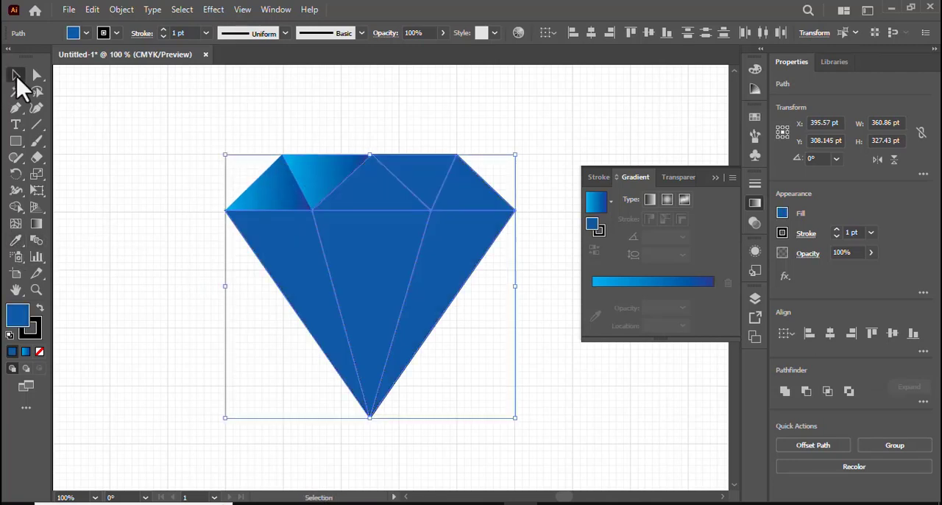
left_click(88, 144)
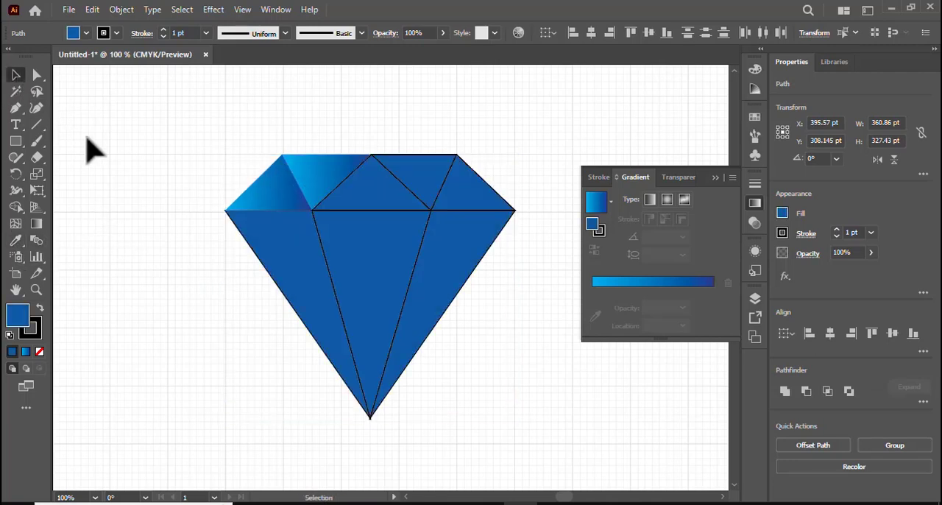
Remove the black stroke from the central lower facet of the diamond
left_click(715, 178)
left_click_drag(156, 142, 527, 355)
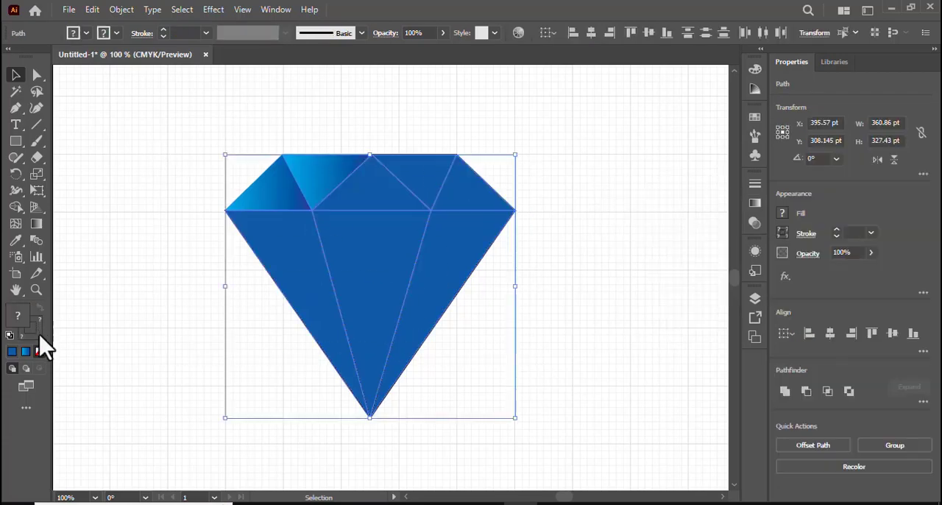
left_click(117, 268)
left_click(372, 254)
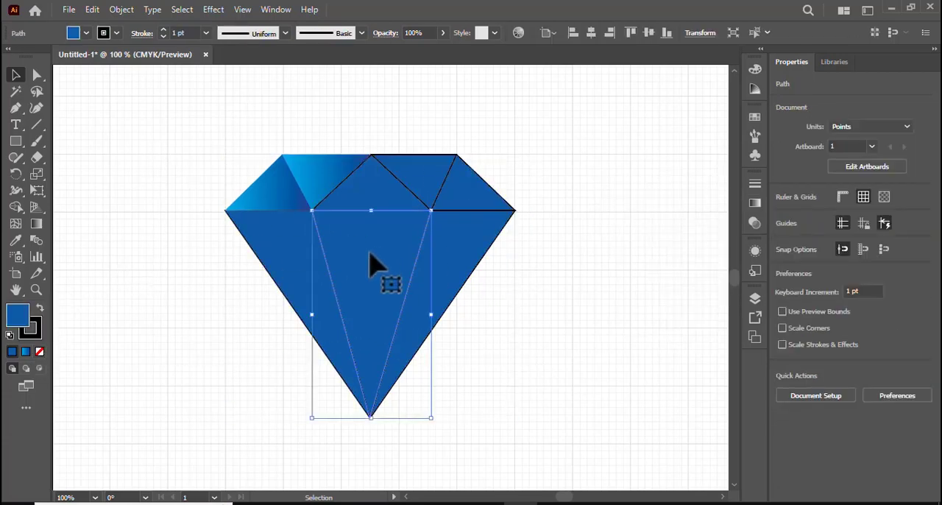
left_click(41, 328)
left_click(39, 351)
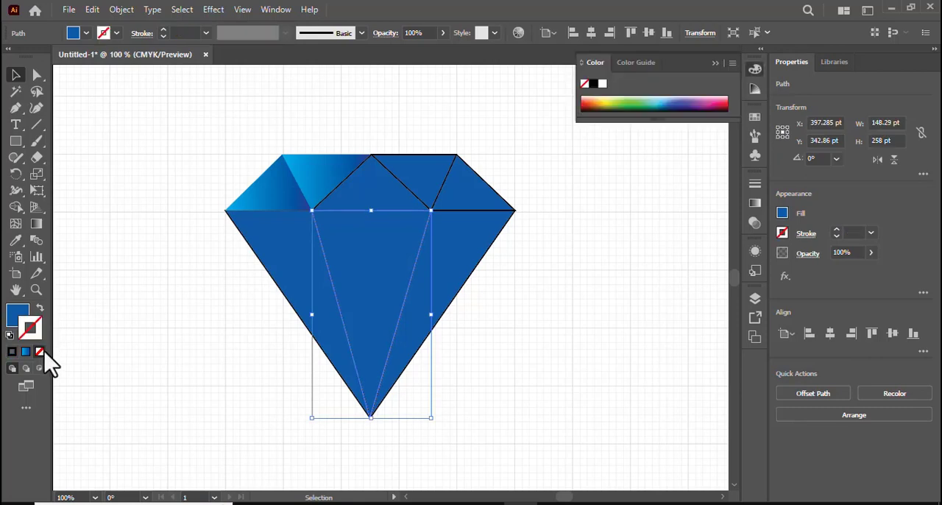
Remove the black stroke from each of the three solid blue crown facets
left_click(473, 199)
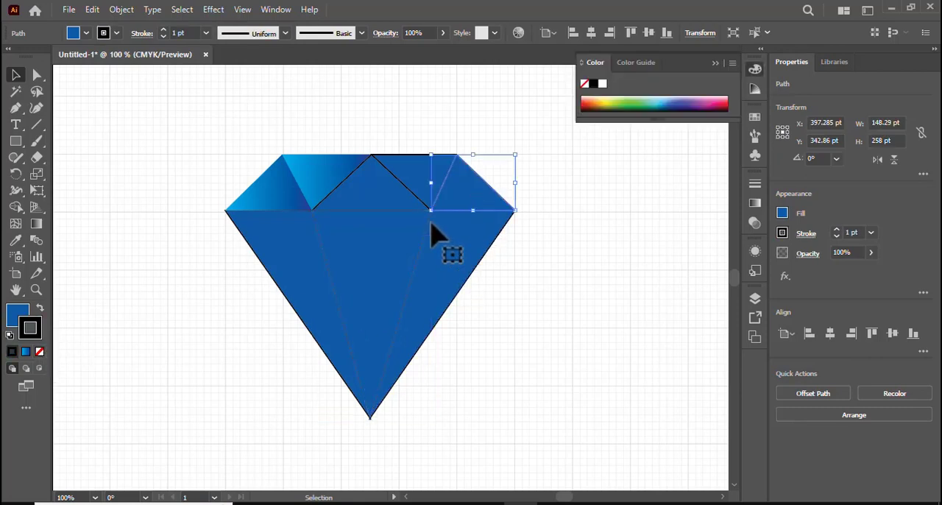
left_click(40, 352)
left_click(385, 196)
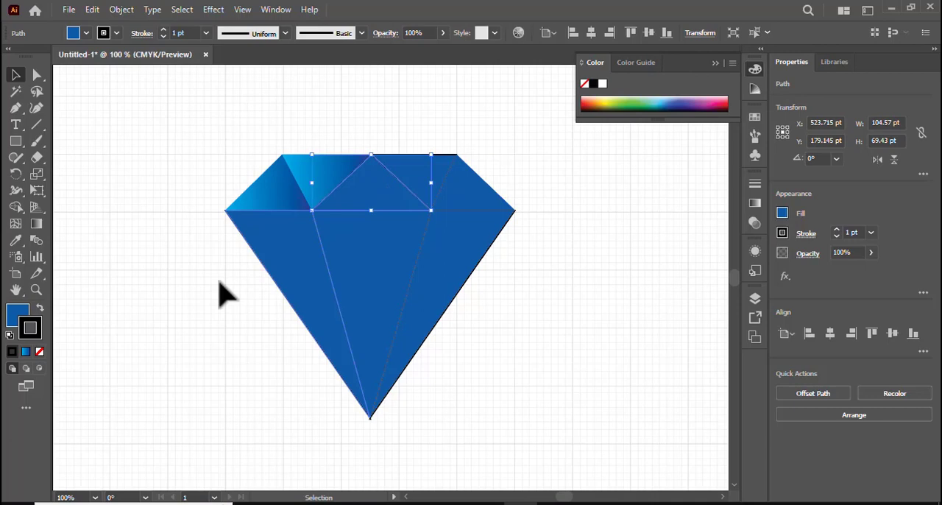
left_click(39, 352)
left_click(438, 184)
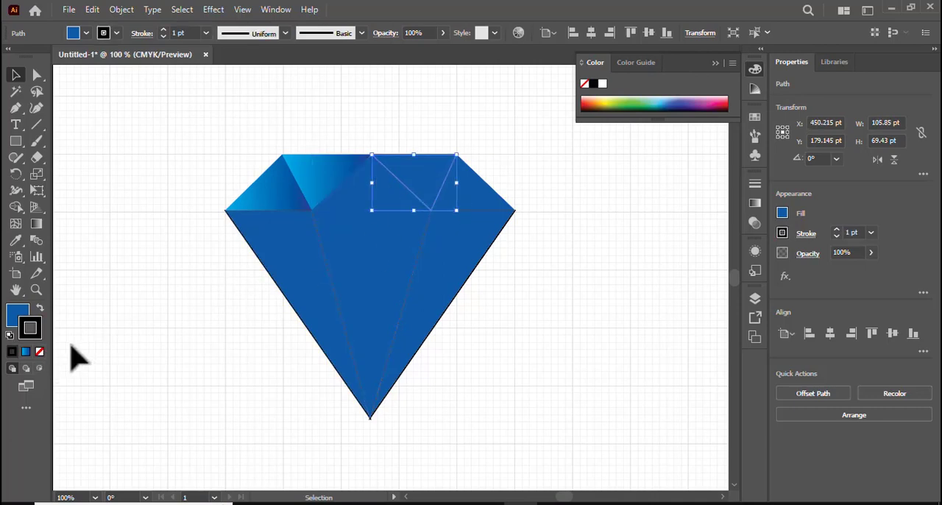
left_click(40, 352)
Remove the black stroke from the two outer lower facets and clear the selection
left_click(280, 280)
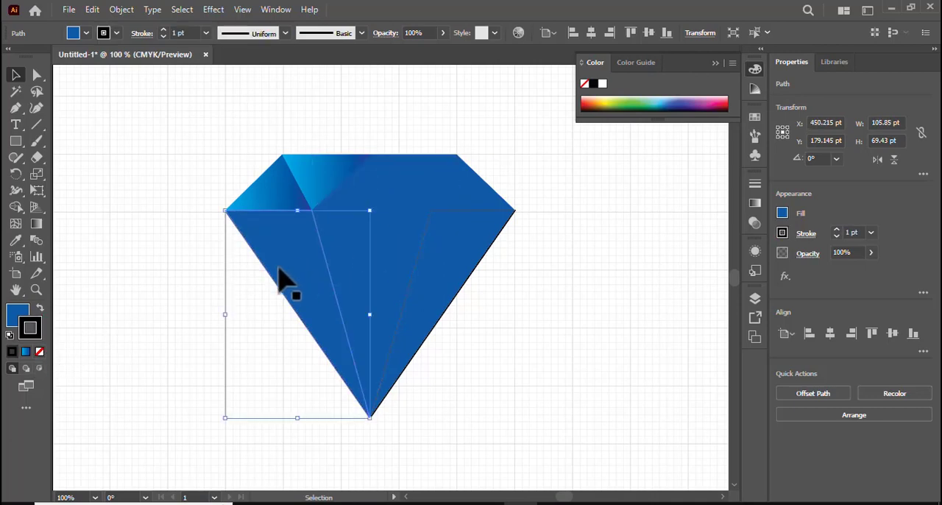
left_click(423, 302)
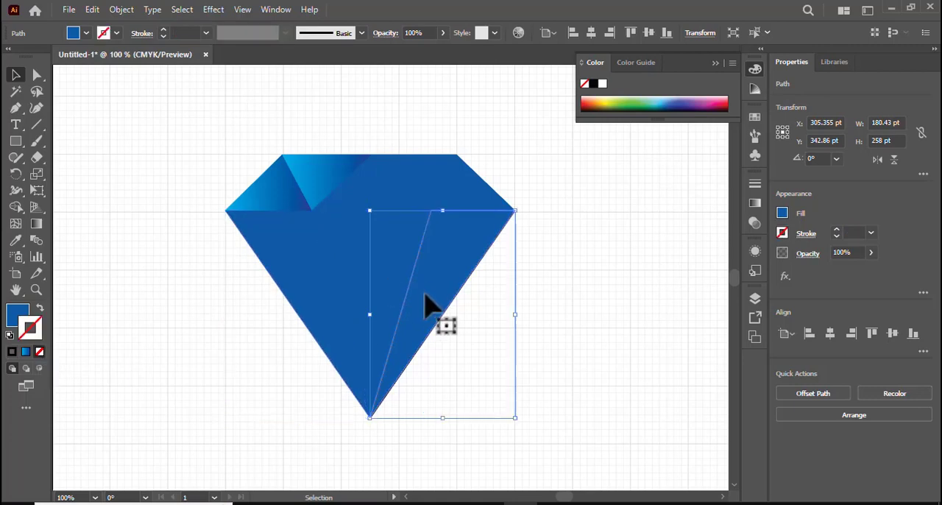
left_click(42, 352)
left_click(153, 331)
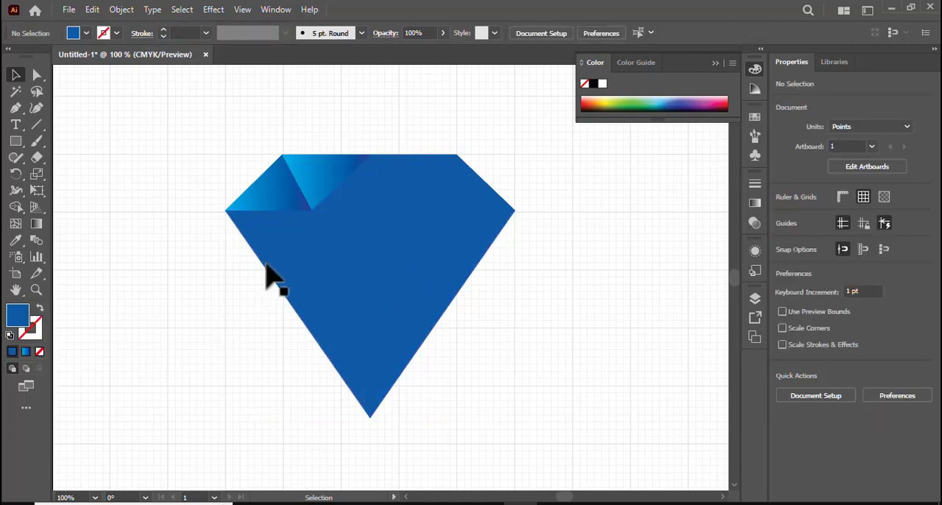
Copy the crown facets' cyan-to-dark-blue gradient to the left and right lower facets with the Eyedropper
left_click(297, 248)
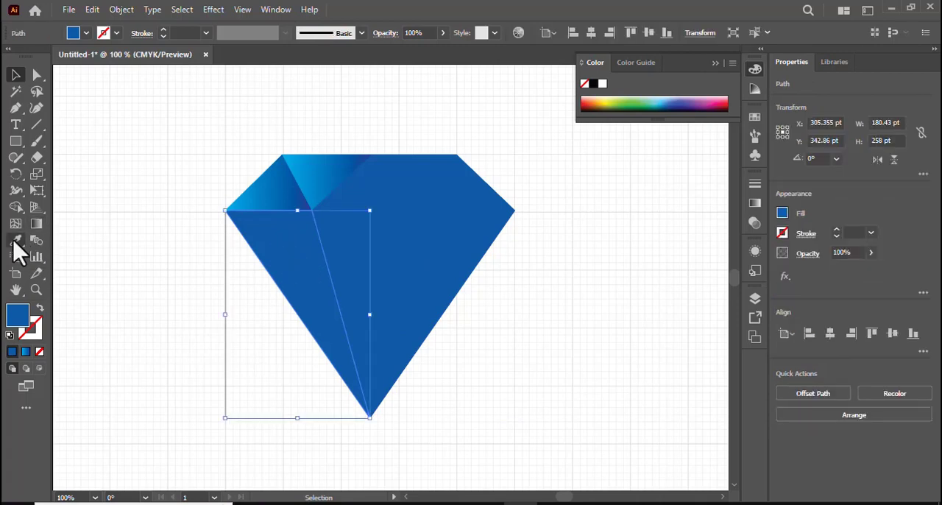
left_click(15, 241)
left_click(290, 199)
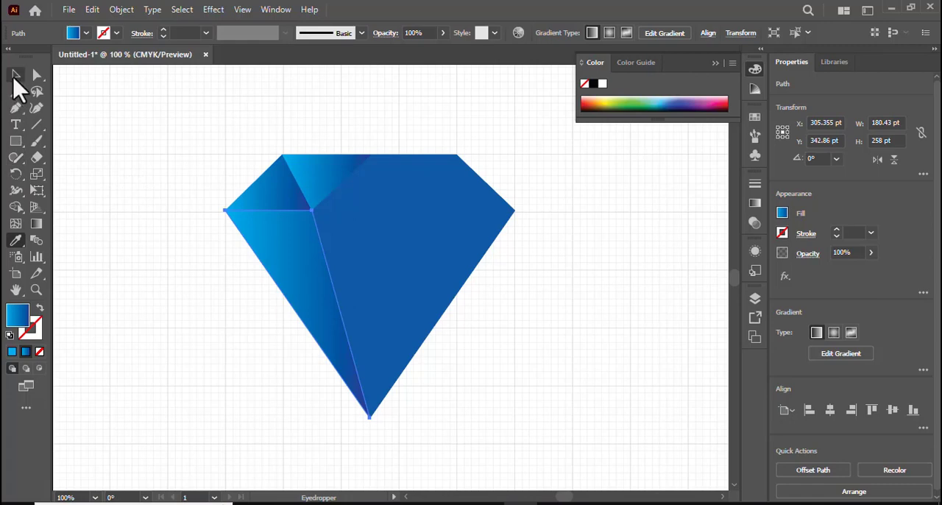
left_click(17, 75)
left_click(438, 279)
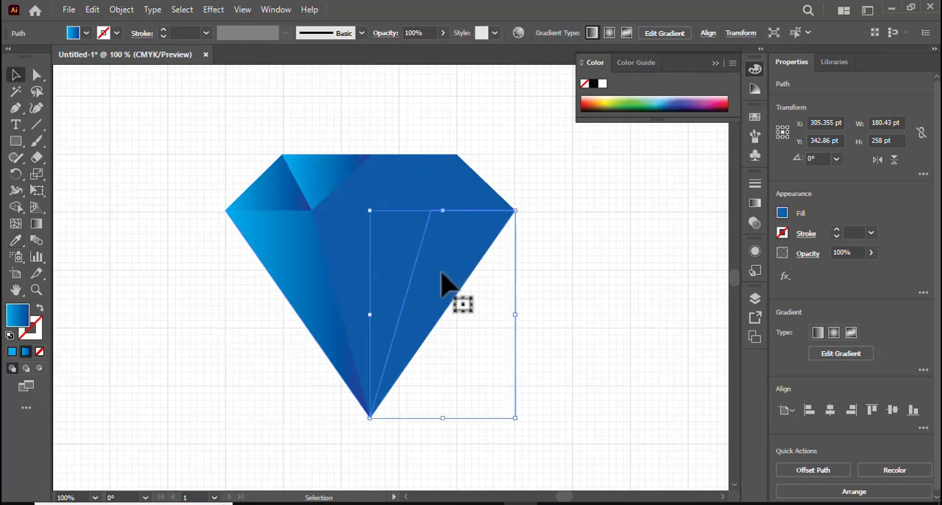
left_click(16, 241)
left_click(337, 173)
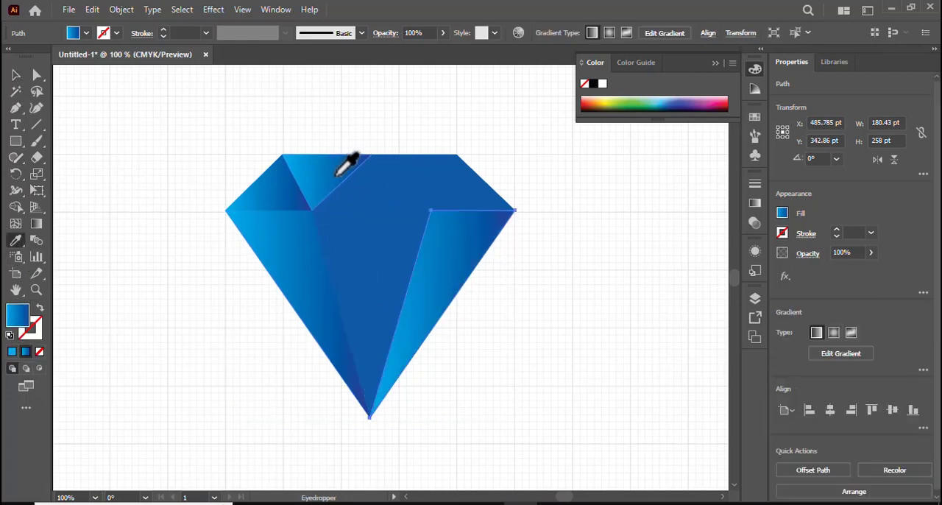
Copy the leftmost crown facet's cyan-to-dark-blue gradient to the central lower facet and the rightmost crown facet with the Eyedropper
left_click(15, 76)
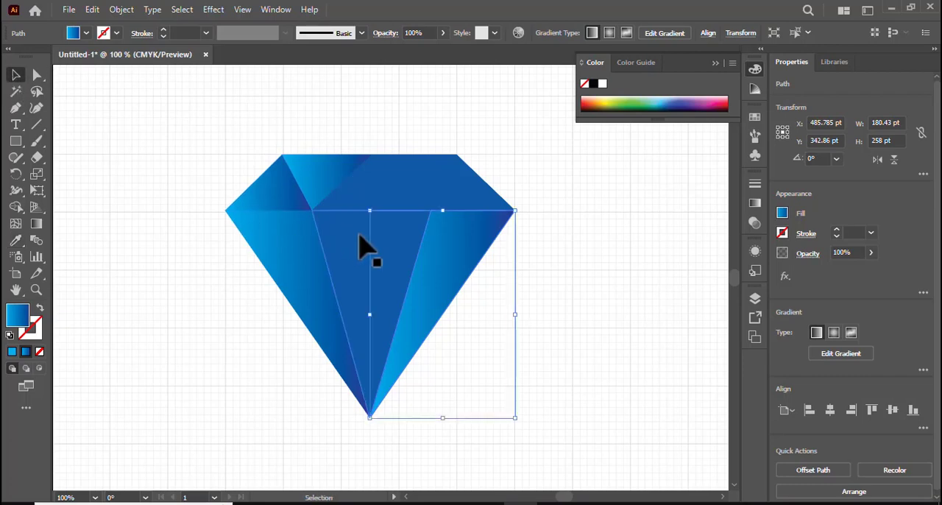
left_click(371, 274)
left_click(16, 242)
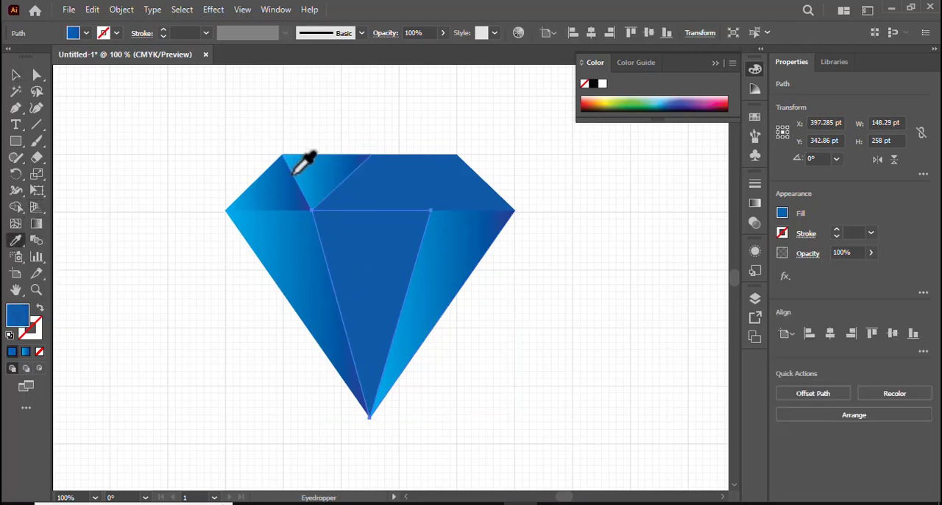
left_click(280, 193)
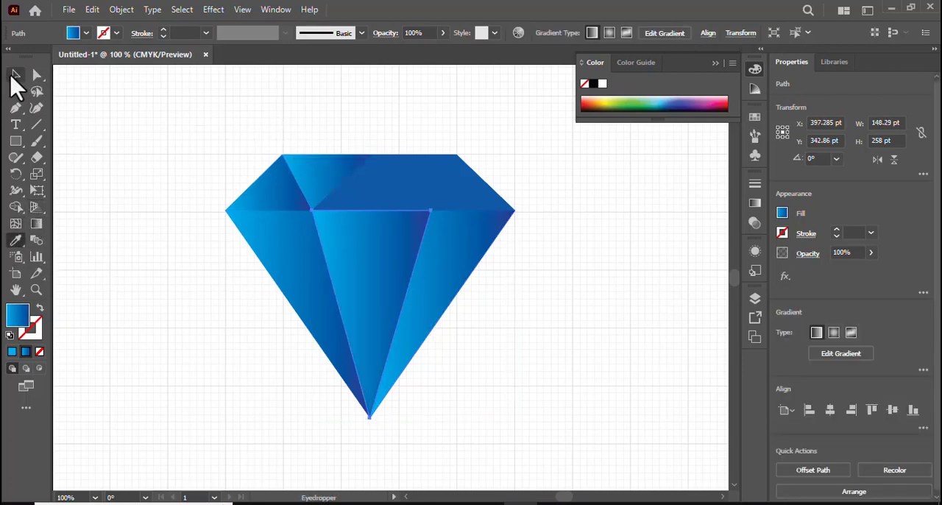
left_click(15, 76)
left_click(467, 200)
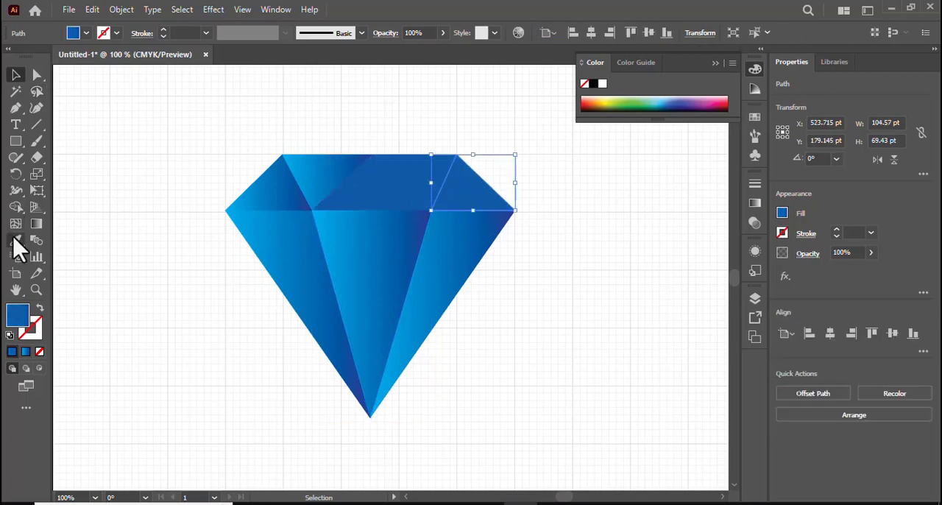
left_click(16, 241)
left_click(286, 185)
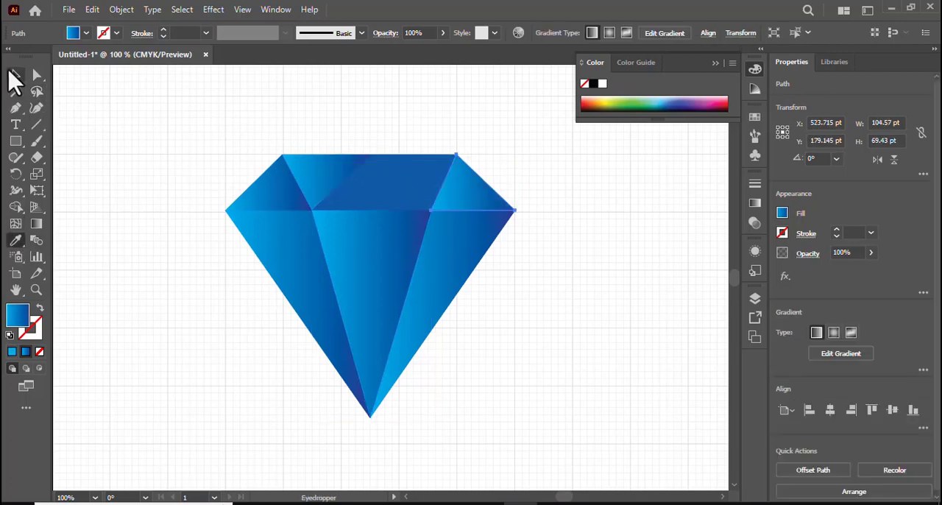
left_click(16, 76)
left_click(374, 193)
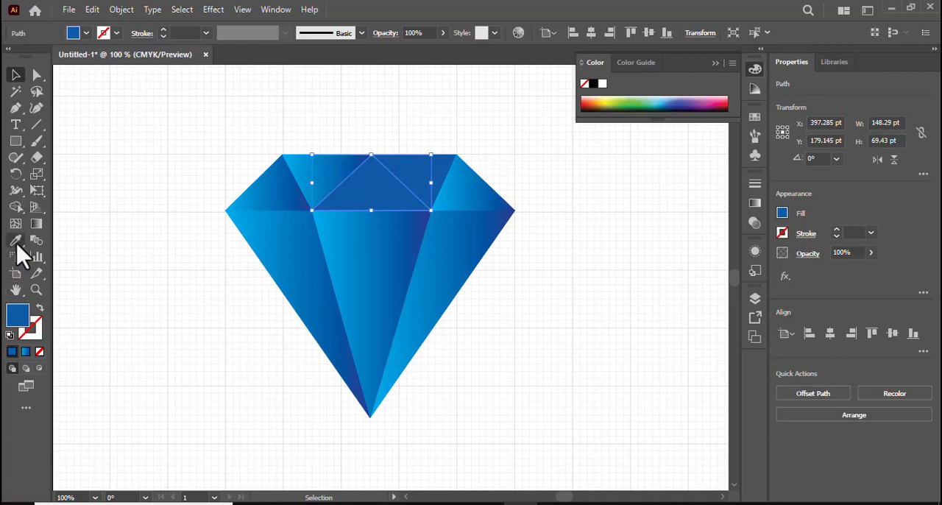
left_click(16, 241)
left_click(16, 74)
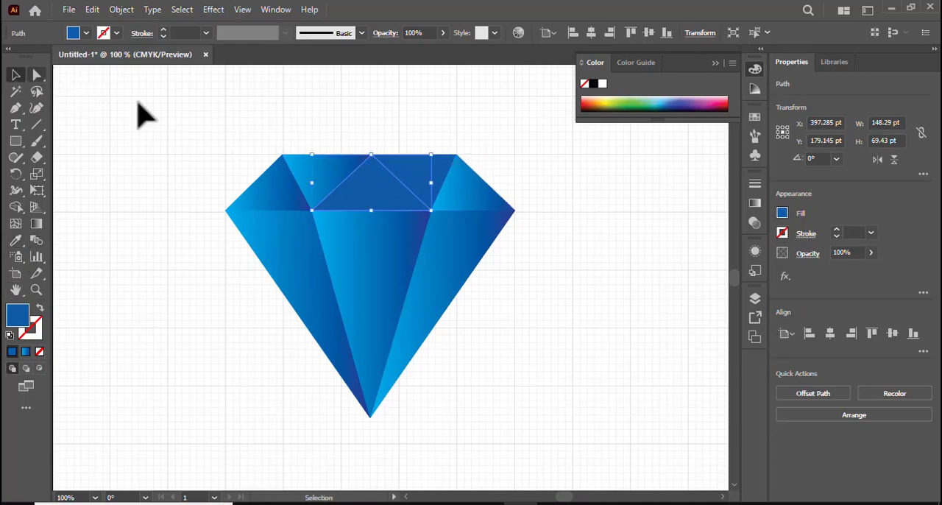
Copy the central lower facet's gradient to the inverted crown facet right of centre with the Eyedropper and clear the selection
left_click(440, 174)
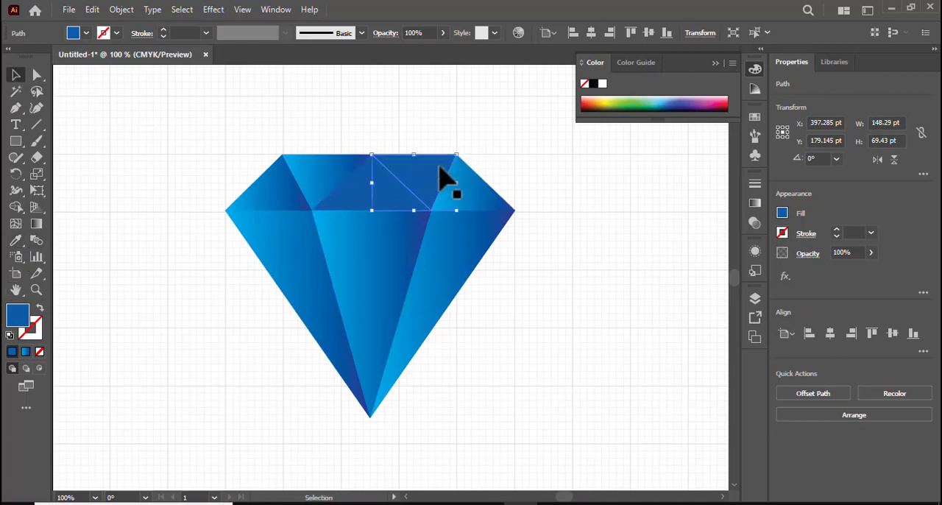
left_click(16, 241)
left_click(361, 221)
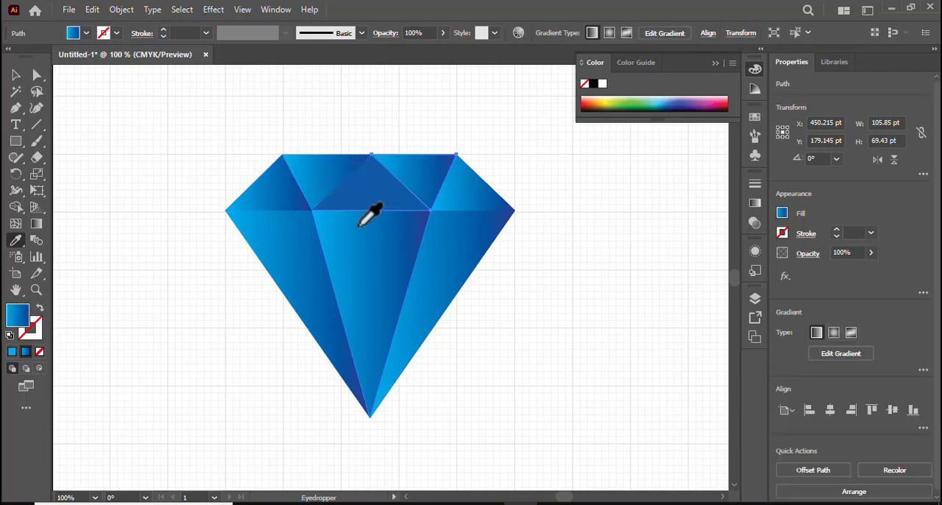
left_click(158, 118)
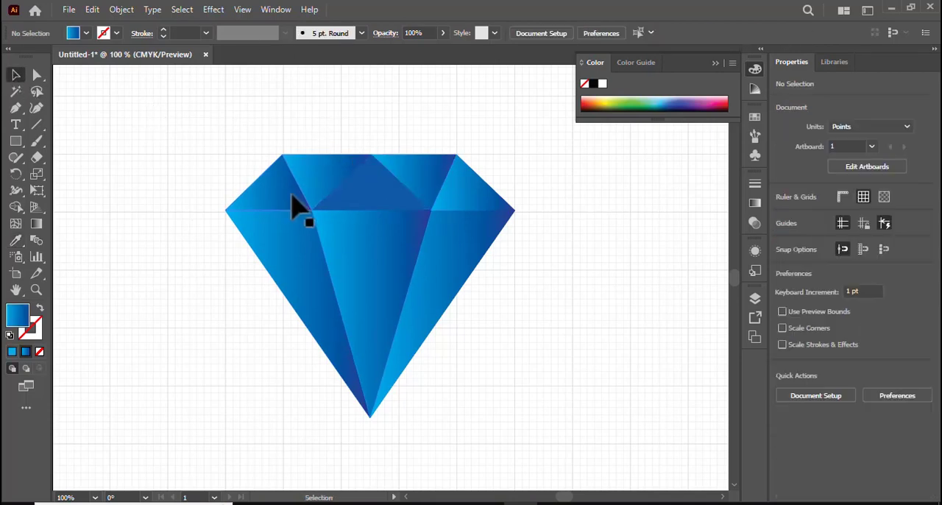
Redraw the leftmost crown facet's linear gradient diagonally downward to the right, at about -37°, with the Gradient tool
left_click(294, 202)
left_click(37, 225)
left_click(37, 229)
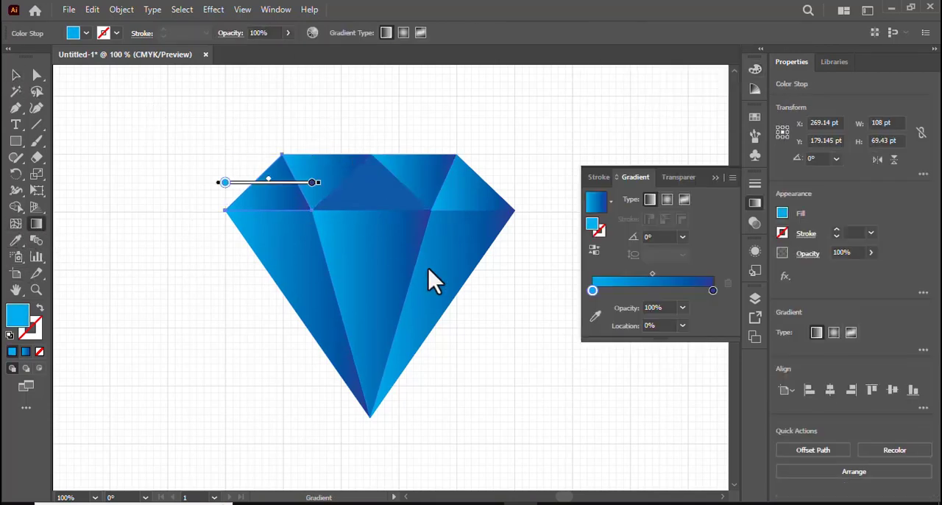
mouse_move(229, 140)
left_mouse_down()
mouse_move(315, 213)
mouse_move(282, 190)
mouse_move(290, 199)
mouse_move(352, 227)
mouse_move(323, 215)
mouse_move(317, 231)
left_mouse_up()
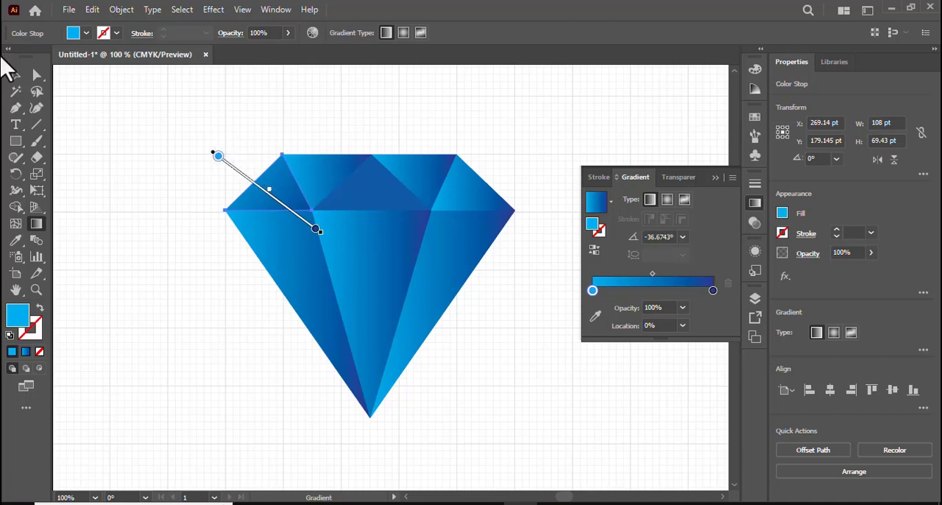
Redraw the gradient of the inverted crown facet left of centre diagonally from its upper right to its lower left, at about -141°
left_click(16, 76)
left_click(332, 185)
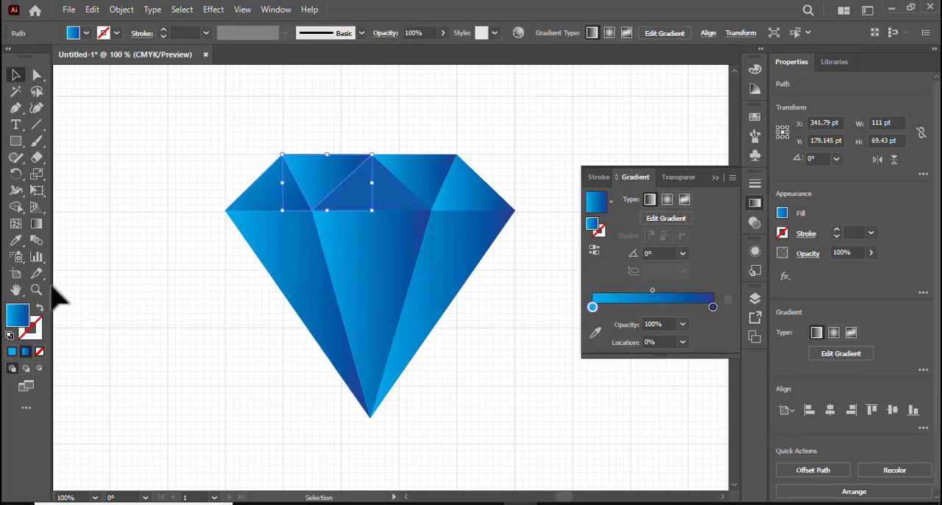
left_click(38, 224)
mouse_move(391, 133)
left_mouse_down()
mouse_move(328, 200)
mouse_move(303, 212)
mouse_move(274, 200)
left_mouse_up()
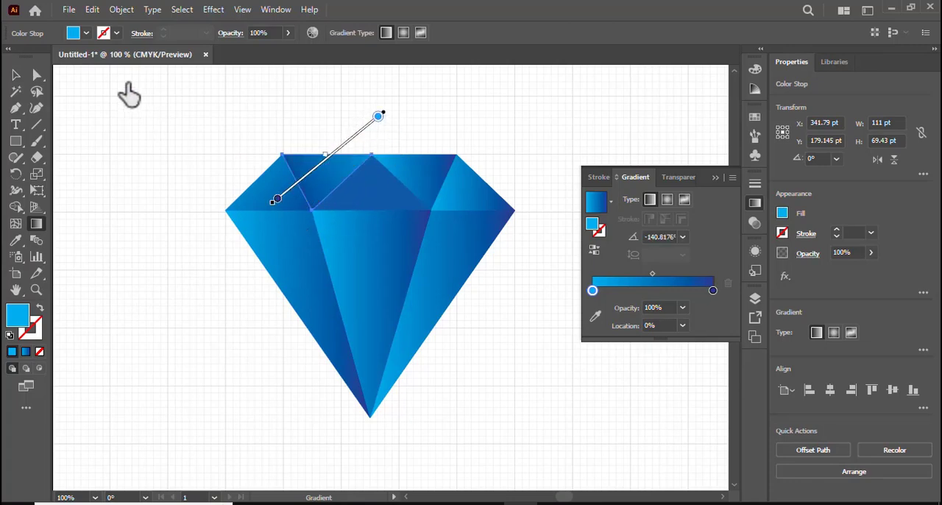
left_click(16, 74)
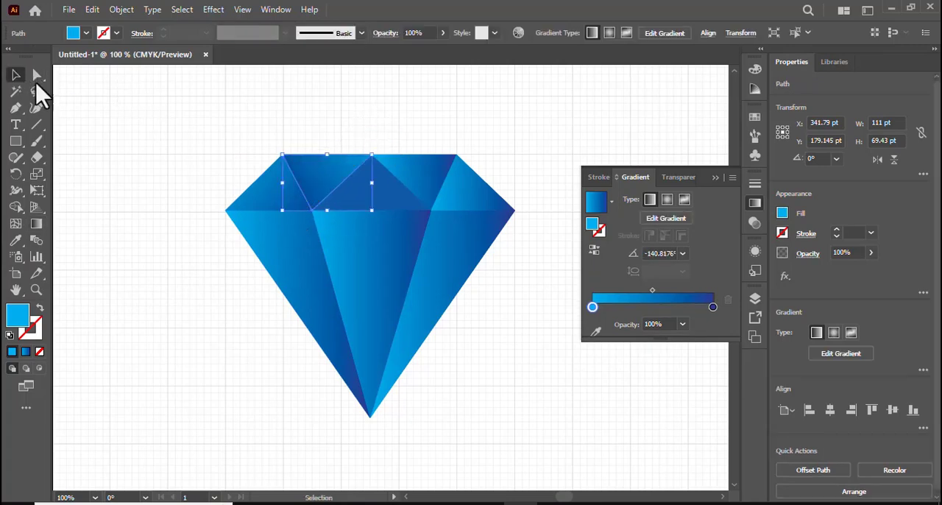
left_click(386, 205)
left_click(37, 225)
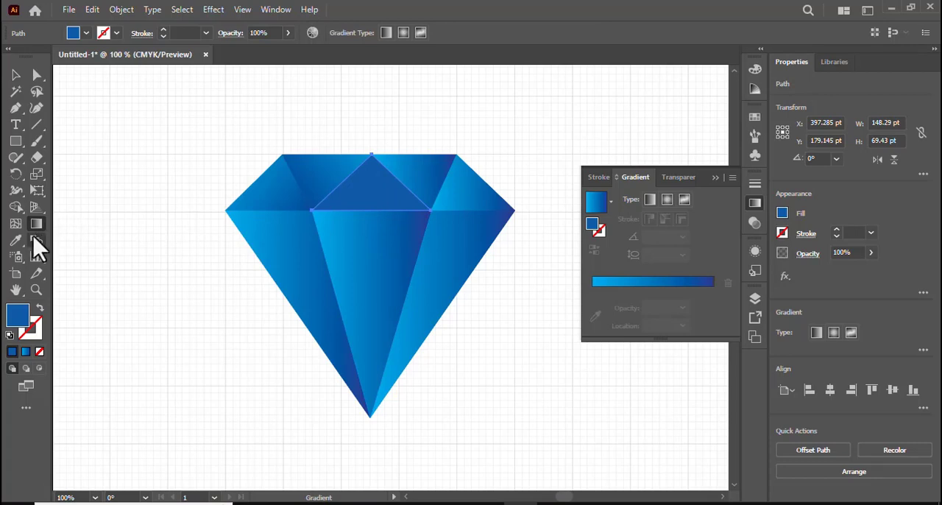
left_click(16, 75)
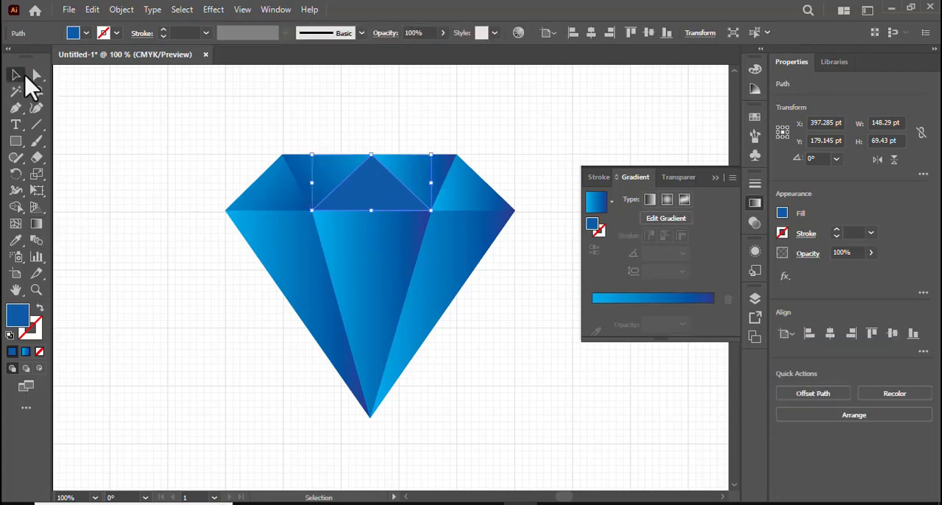
left_click(37, 224)
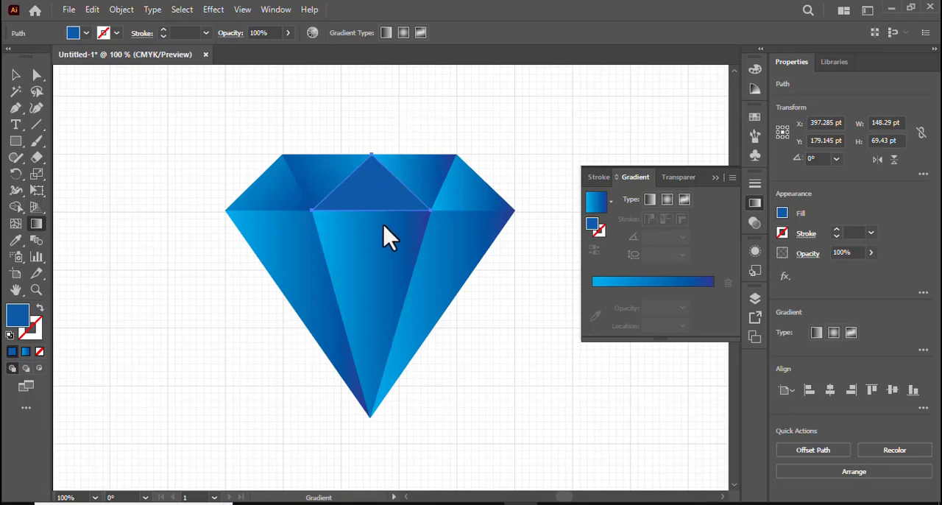
left_click(16, 74)
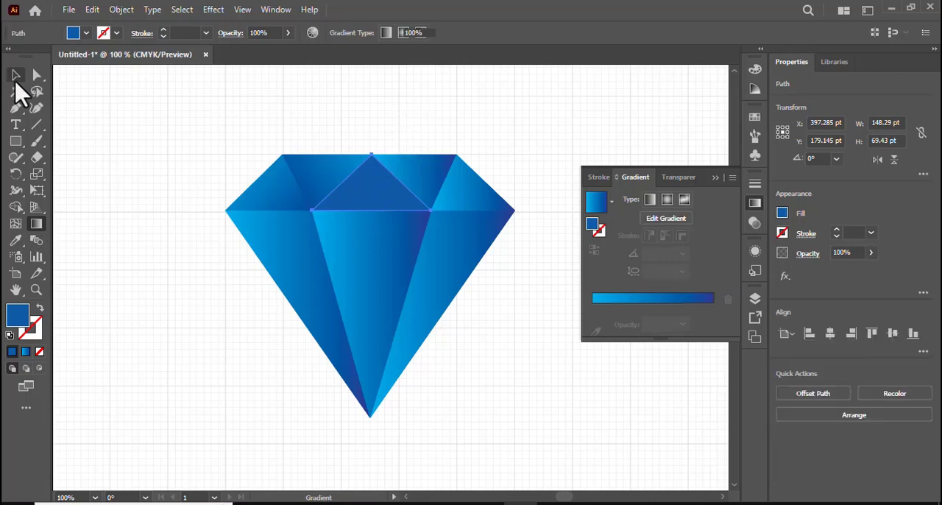
Angle the gradient of the inverted crown facet right of centre at about 57°, shift it down over the facet and collapse the gradient settings
left_click(445, 185)
left_click(37, 225)
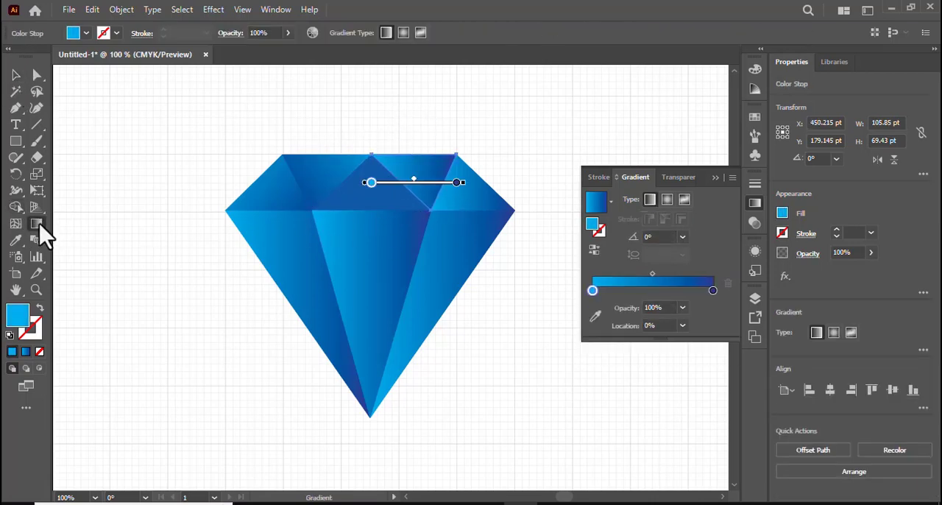
left_click_drag(456, 109, 515, 76)
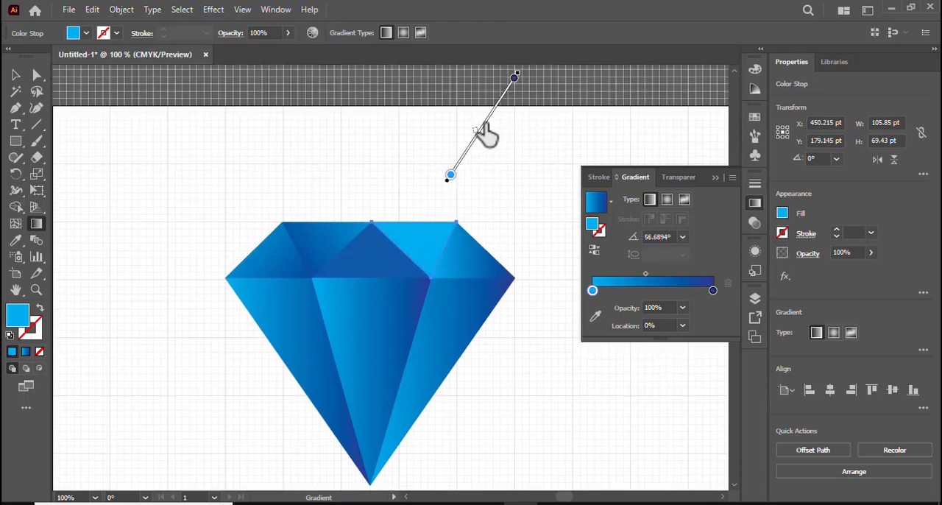
left_click_drag(480, 130, 458, 226)
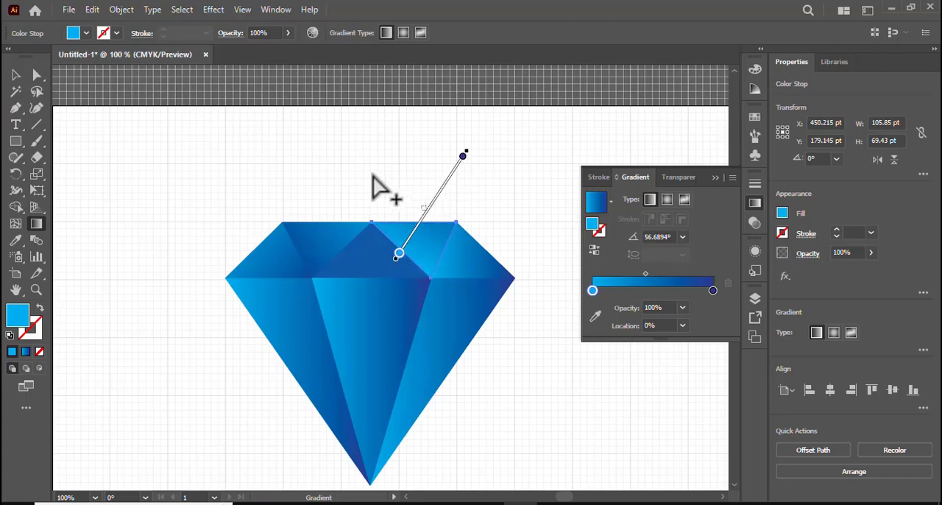
scroll(429, 164, "down", 2)
left_click(715, 179)
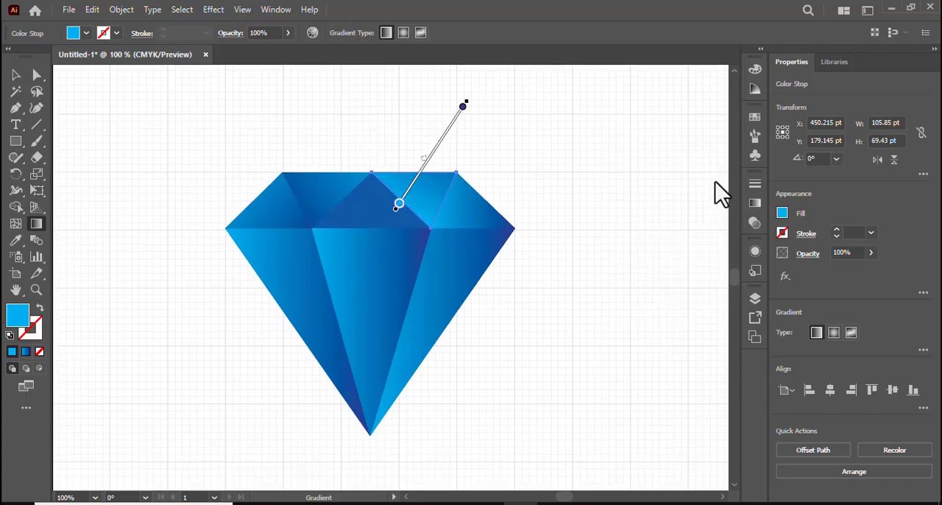
Copy the central lower facet's gradient to the solid blue central crown triangle with the Eyedropper
left_click(18, 79)
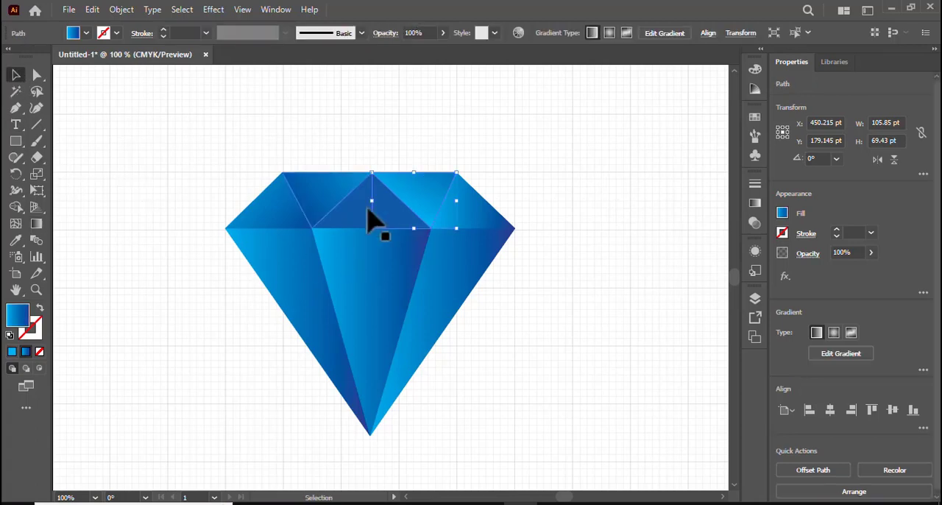
left_click(348, 219)
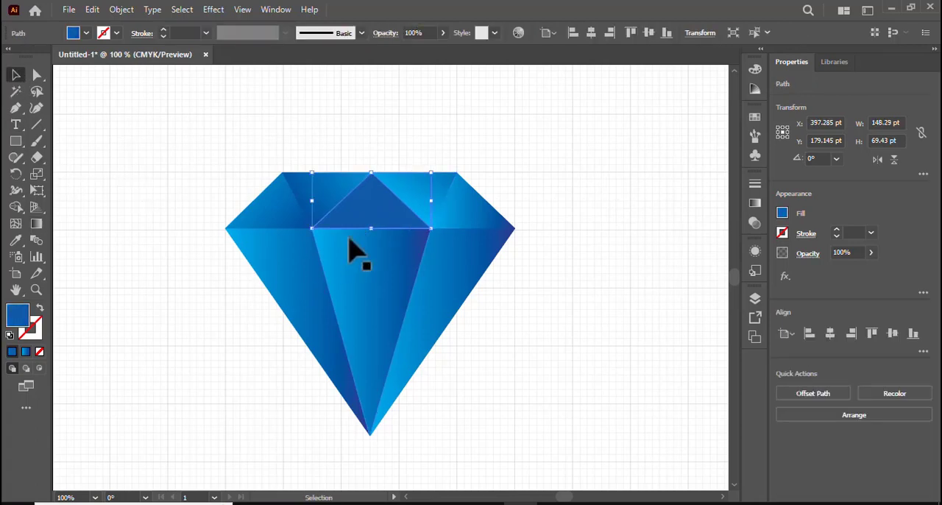
left_click(15, 242)
left_click(376, 299)
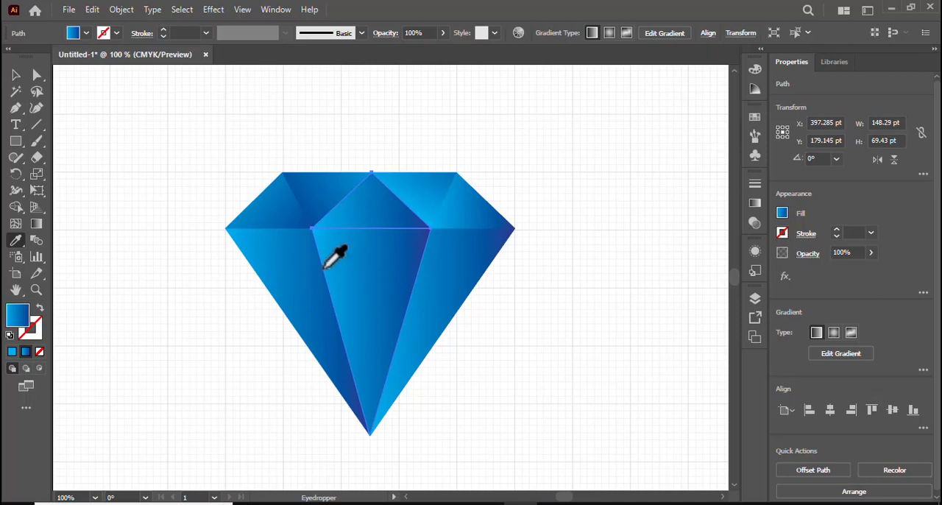
Run the central crown triangle's gradient almost vertically, from above the diamond down into the central lower facet
left_click(16, 76)
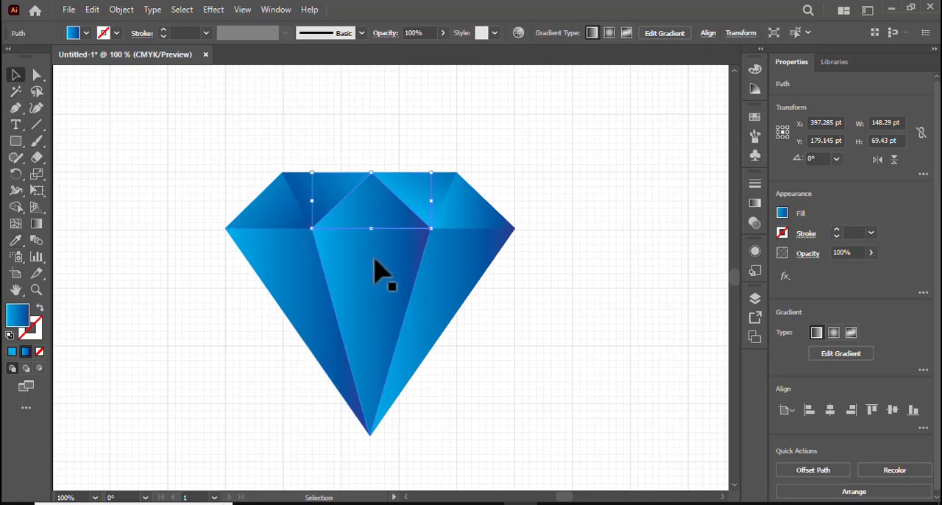
left_click(36, 224)
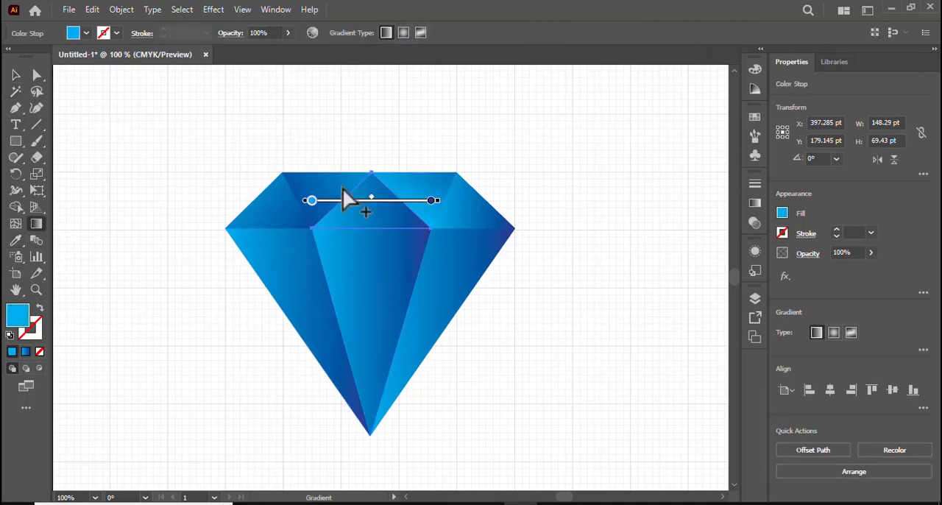
left_click_drag(377, 122, 376, 209)
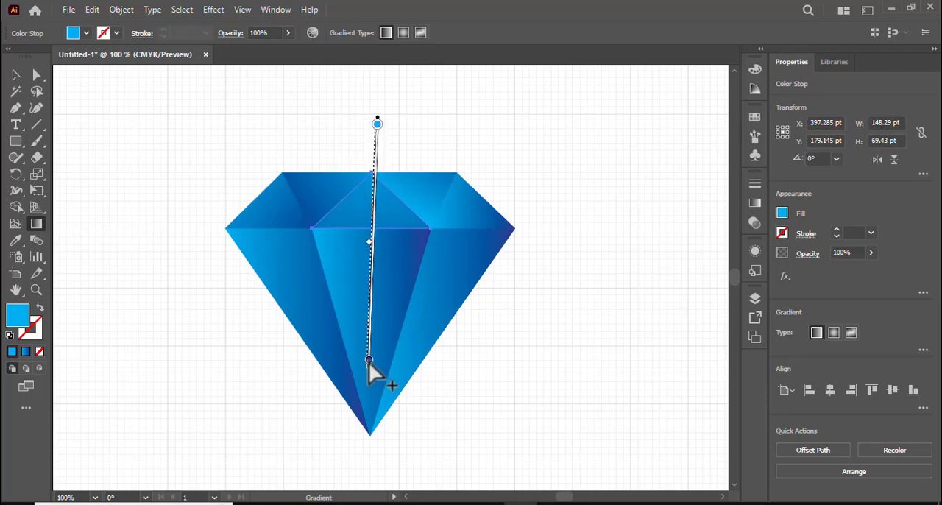
mouse_move(368, 362)
left_mouse_down()
mouse_move(374, 329)
mouse_move(374, 343)
left_mouse_up()
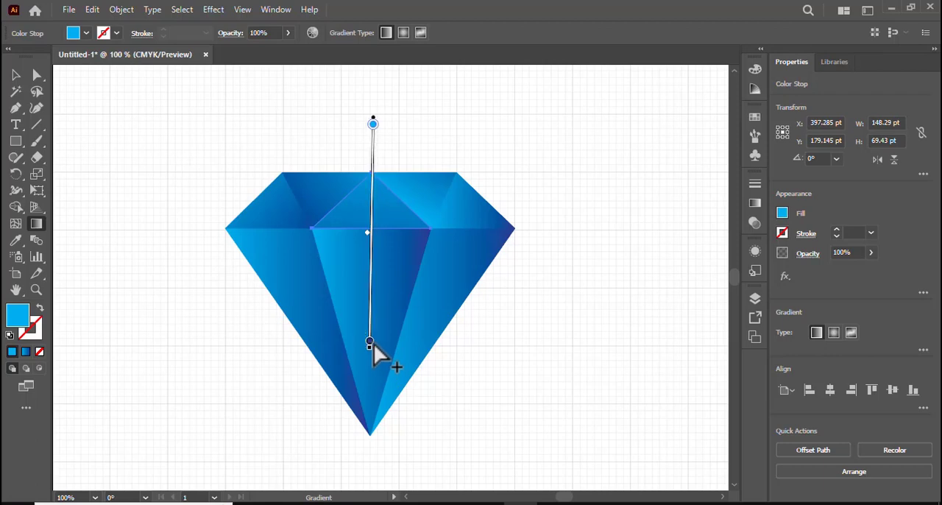
Stretch a long diagonal gradient across the inverted crown facet left of centre, from cyan at its lower left to dark blue at its upper right
left_click(15, 75)
left_click(309, 200)
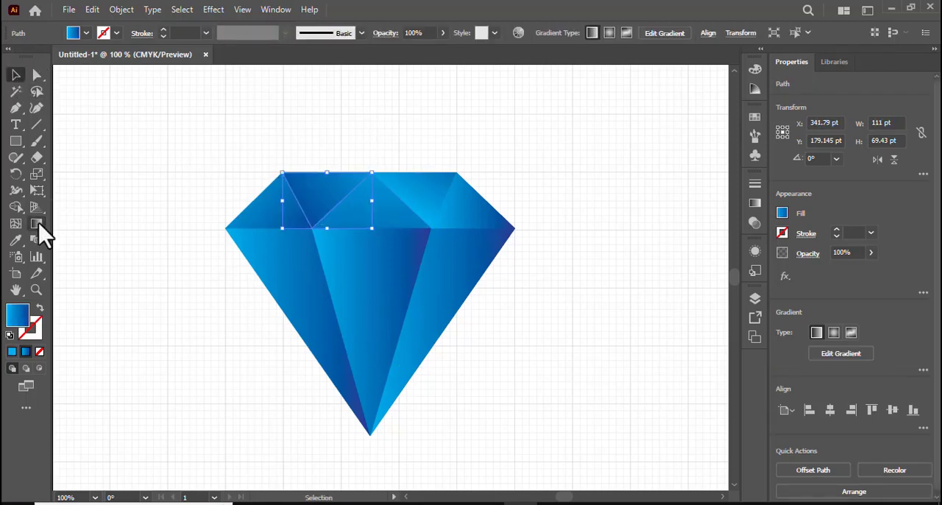
left_click(37, 223)
mouse_move(221, 262)
left_mouse_down()
mouse_move(369, 185)
mouse_move(398, 164)
mouse_move(431, 110)
mouse_move(454, 91)
mouse_move(480, 89)
left_mouse_up()
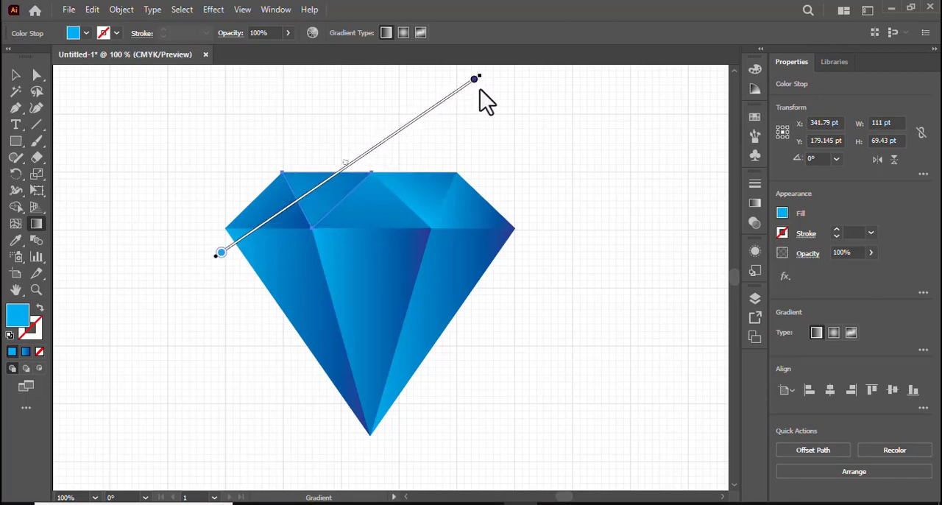
Stretch the leftmost crown facet's gradient diagonally from its upper left far into the lower facets, then clear the selection
left_click(16, 75)
left_click(241, 211)
left_click(268, 227)
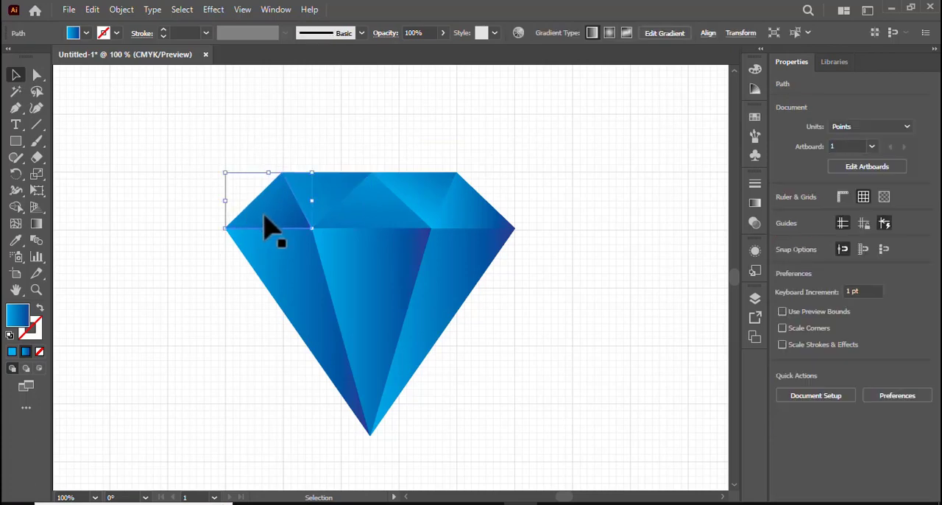
left_click(36, 224)
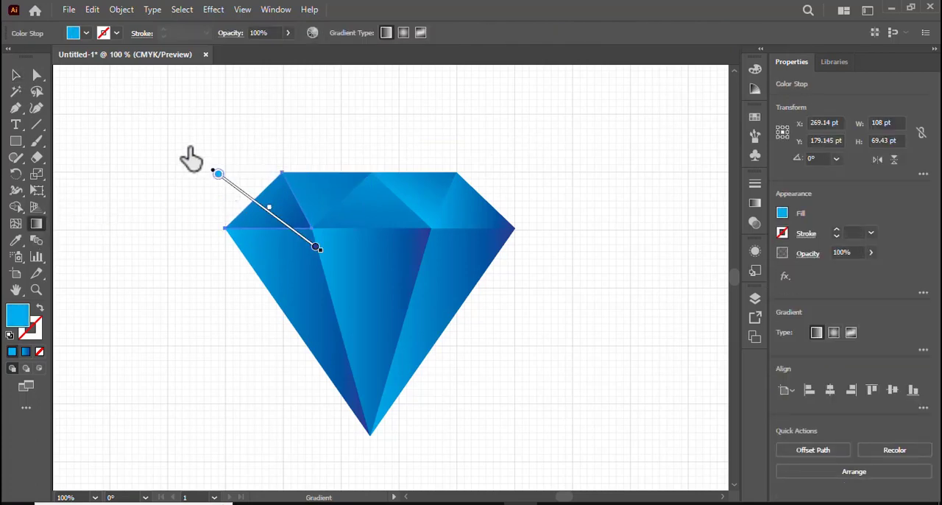
mouse_move(188, 147)
left_mouse_down()
mouse_move(353, 231)
mouse_move(383, 257)
mouse_move(402, 316)
mouse_move(352, 285)
mouse_move(401, 308)
left_mouse_up()
left_click(11, 78)
left_click(170, 174)
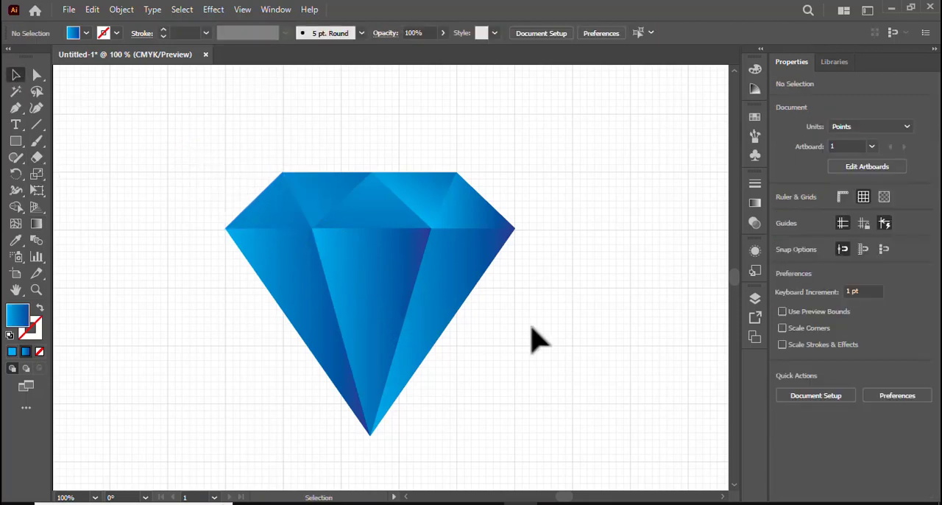
Reverse the gradient on the inverted crown facet left of centre, running from cyan beyond its upper right to dark blue at the lower left
left_click(322, 206)
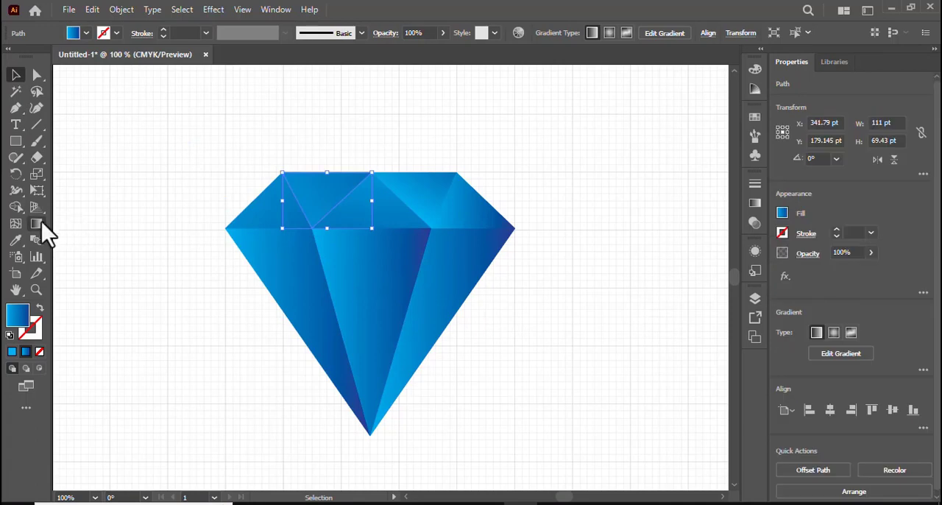
left_click(36, 223)
mouse_move(254, 271)
left_mouse_down()
mouse_move(366, 205)
mouse_move(249, 265)
left_mouse_up()
mouse_move(454, 119)
left_mouse_down()
mouse_move(306, 218)
mouse_move(242, 233)
left_mouse_up()
left_click(17, 75)
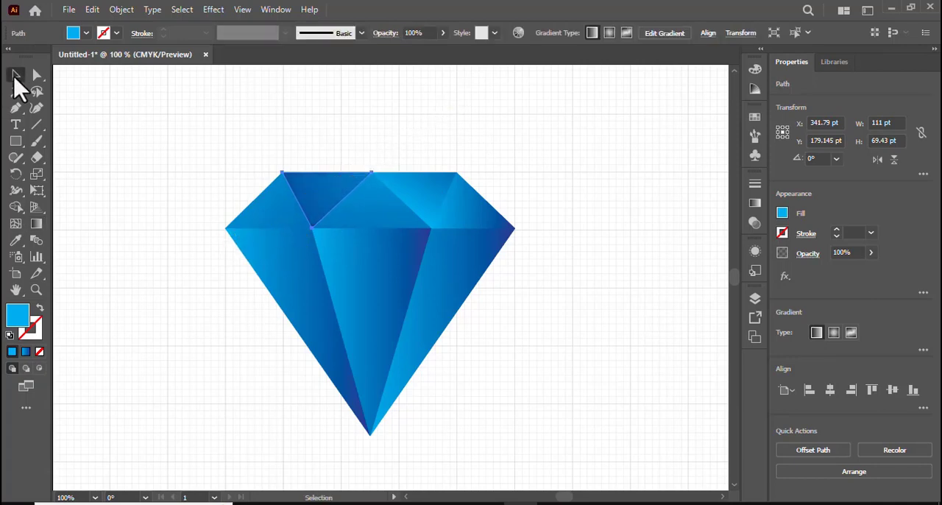
left_click(199, 139)
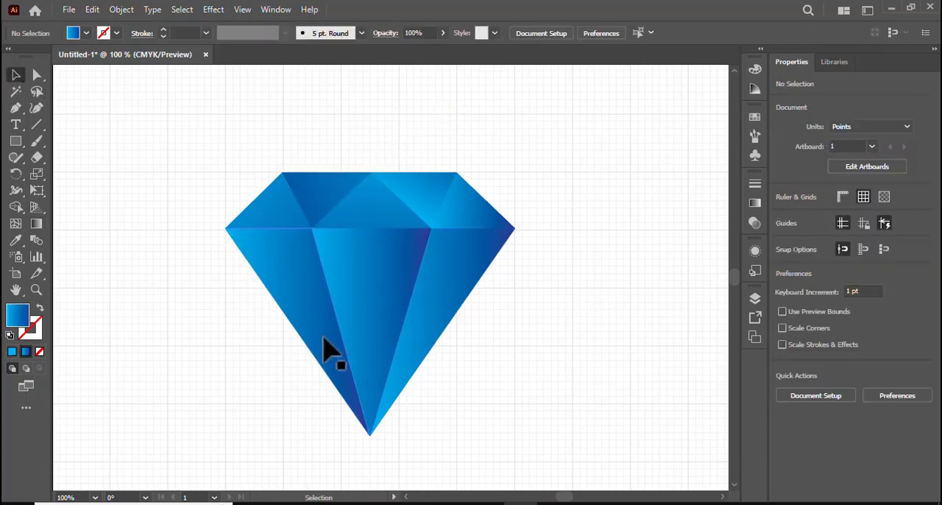
Stretch the leftmost lower facet's gradient diagonally, from cyan above the crown's left side to dark blue near the diamond's bottom tip
left_click(304, 323)
left_click(37, 224)
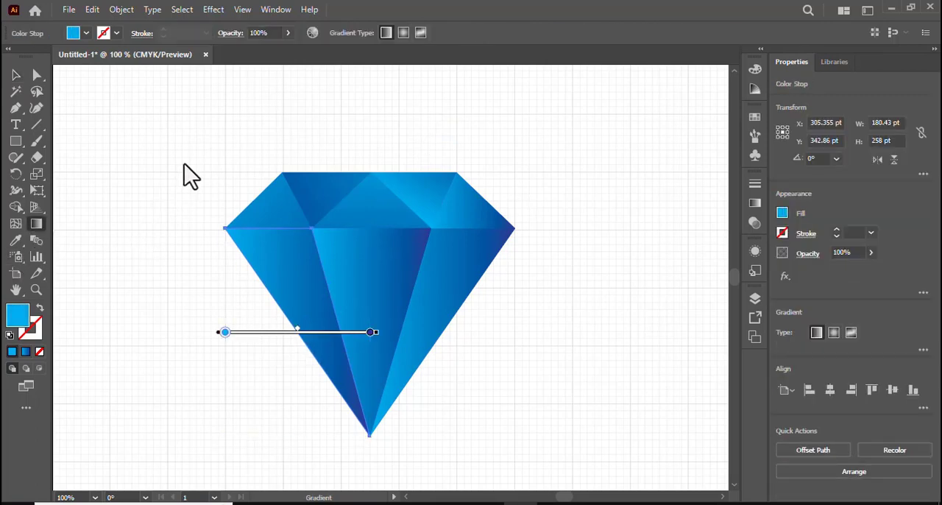
mouse_move(184, 162)
left_mouse_down()
mouse_move(312, 290)
mouse_move(362, 385)
mouse_move(351, 409)
mouse_move(361, 433)
mouse_move(380, 444)
left_mouse_up()
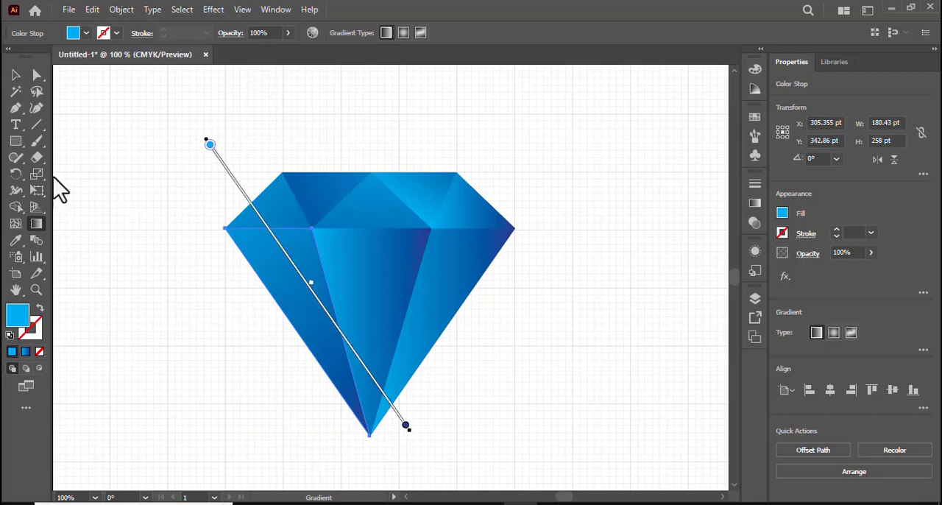
left_click(16, 75)
Run the central lower facet's gradient vertically, from cyan below the bottom tip to dark blue at the diamond's top edge
left_click(384, 297)
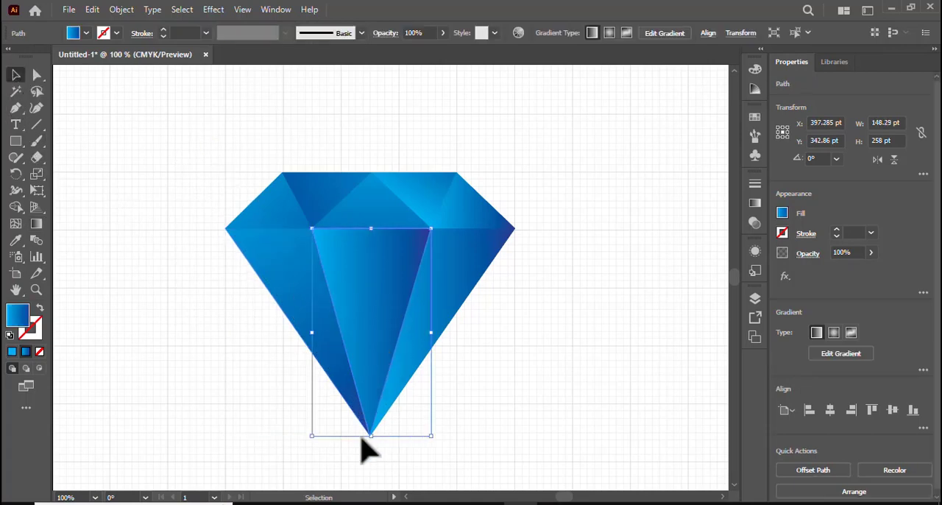
left_click(36, 224)
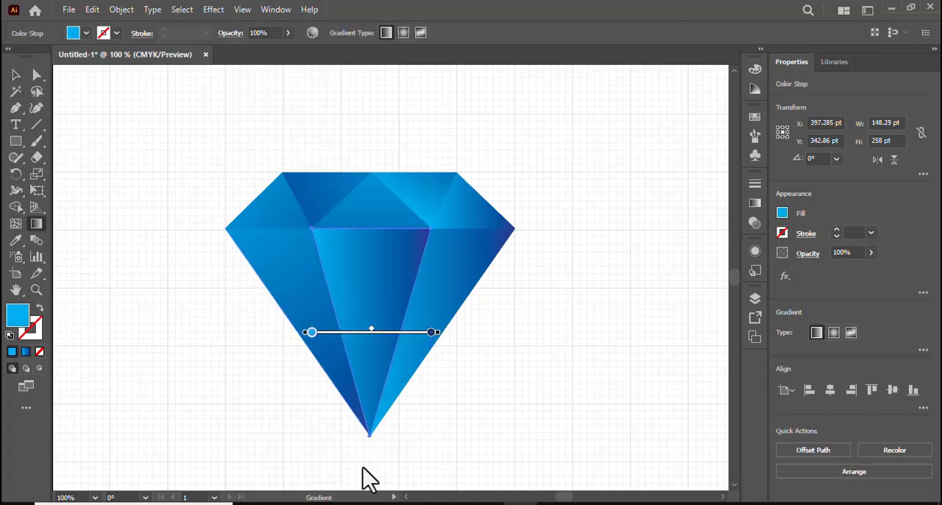
mouse_move(362, 468)
left_mouse_down()
mouse_move(400, 252)
mouse_move(381, 189)
mouse_move(362, 177)
left_mouse_up()
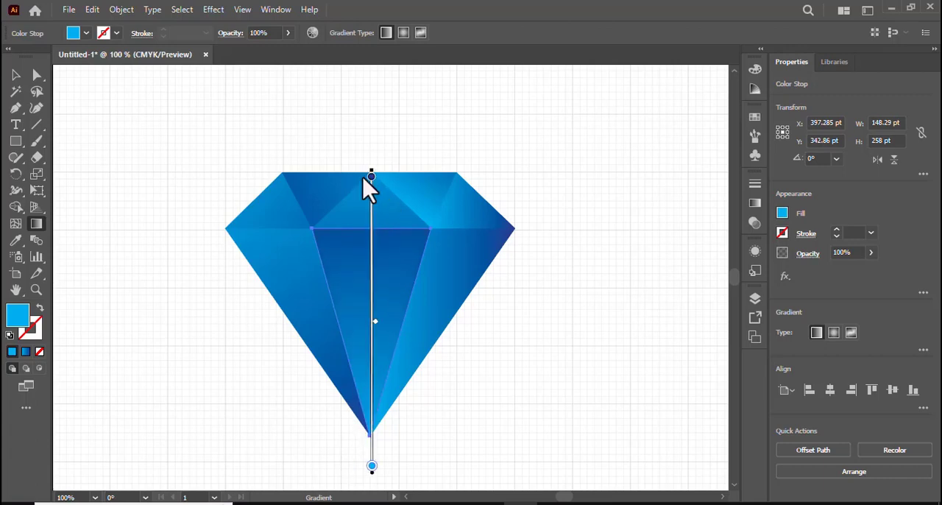
left_click(14, 75)
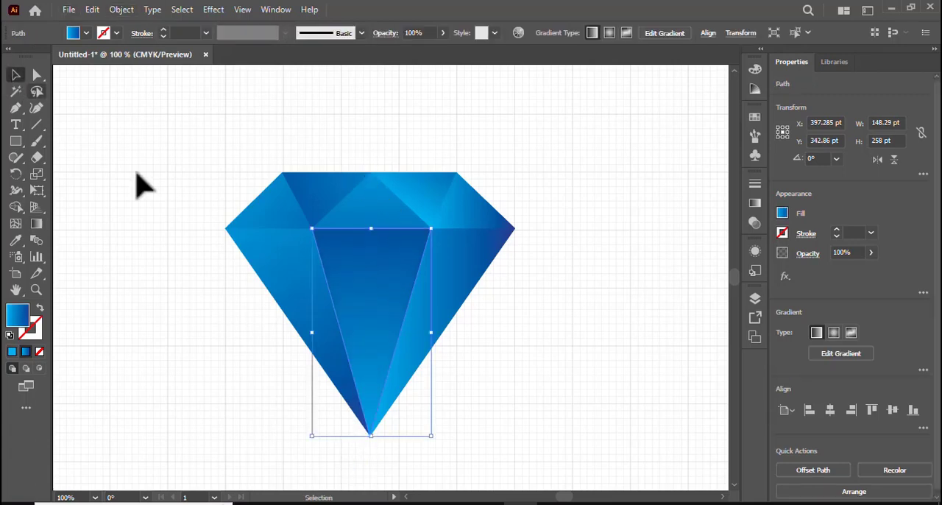
Stretch the right lower facet's gradient diagonally from cyan beyond its upper right to dark blue near the bottom tip, then clear the selection
left_click(471, 283)
left_click(36, 223)
mouse_move(597, 127)
left_mouse_down()
mouse_move(425, 349)
mouse_move(383, 437)
left_mouse_up()
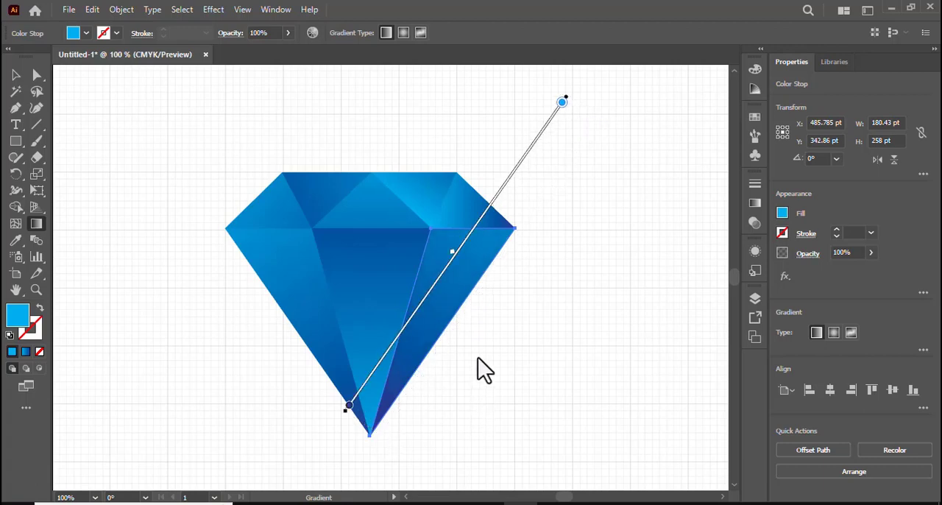
left_click(13, 73)
left_click(88, 90)
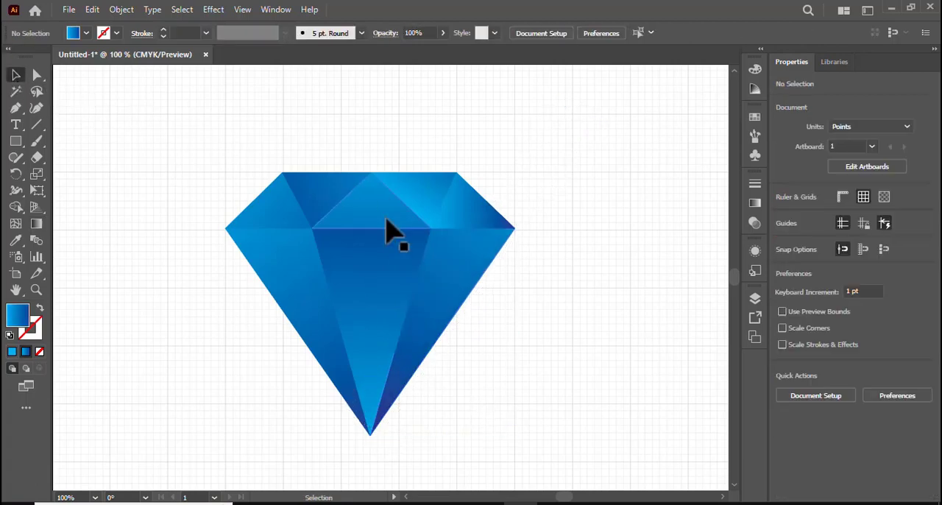
Redraw the inverted left crown facet's gradient from cyan at lower left to dark blue at upper right, pulling both stops in toward the facet
left_click(317, 221)
left_click(36, 224)
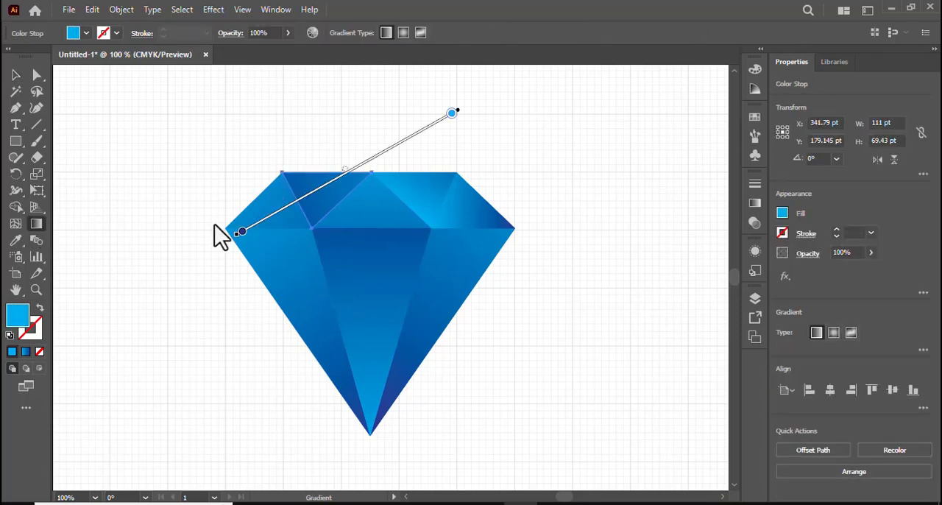
mouse_move(263, 331)
left_mouse_down()
mouse_move(312, 211)
mouse_move(431, 56)
mouse_move(425, 74)
left_mouse_up()
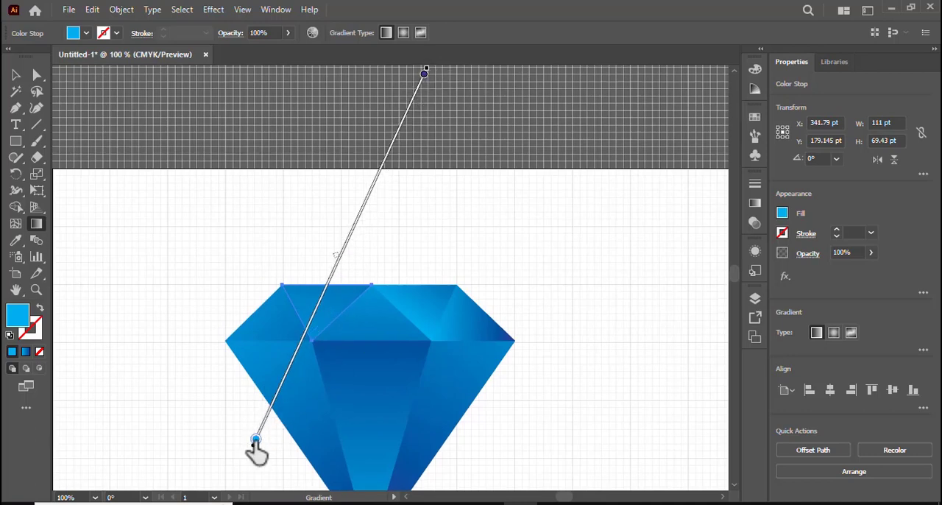
mouse_move(257, 444)
left_mouse_down()
mouse_move(290, 391)
mouse_move(323, 369)
left_mouse_up()
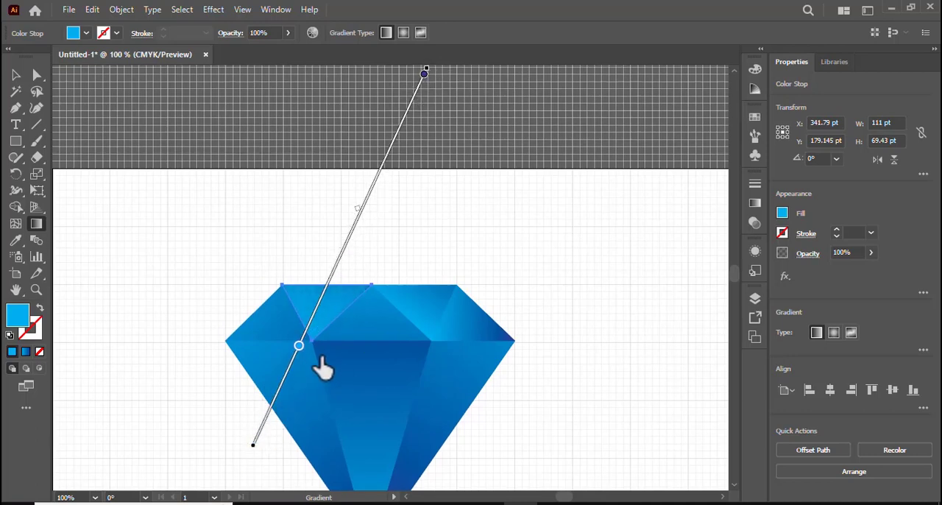
left_click_drag(425, 74, 379, 172)
left_click(300, 343)
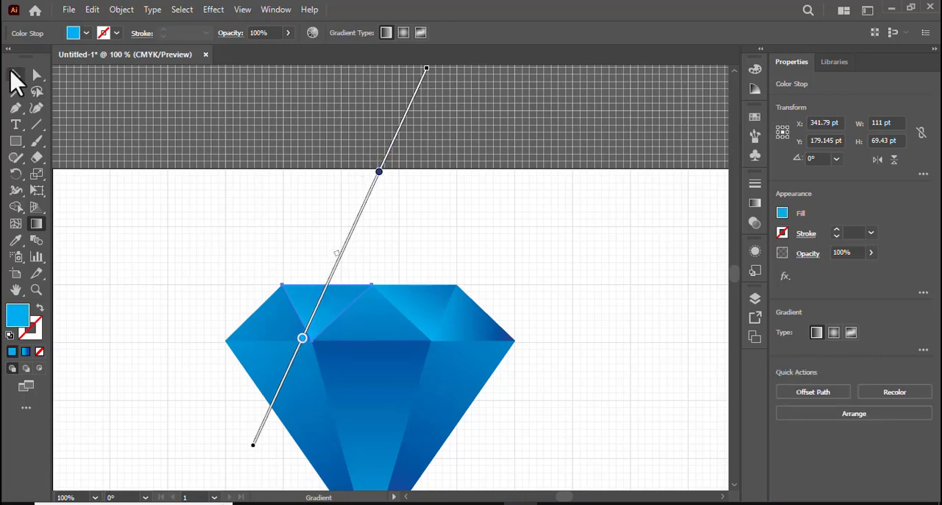
left_click(15, 75)
Reverse the leftmost crown facet's gradient to run from cyan at its lower right toward the upper left, with the dark blue stop at about 59%
scroll(346, 273, "down", 2)
left_click(246, 291)
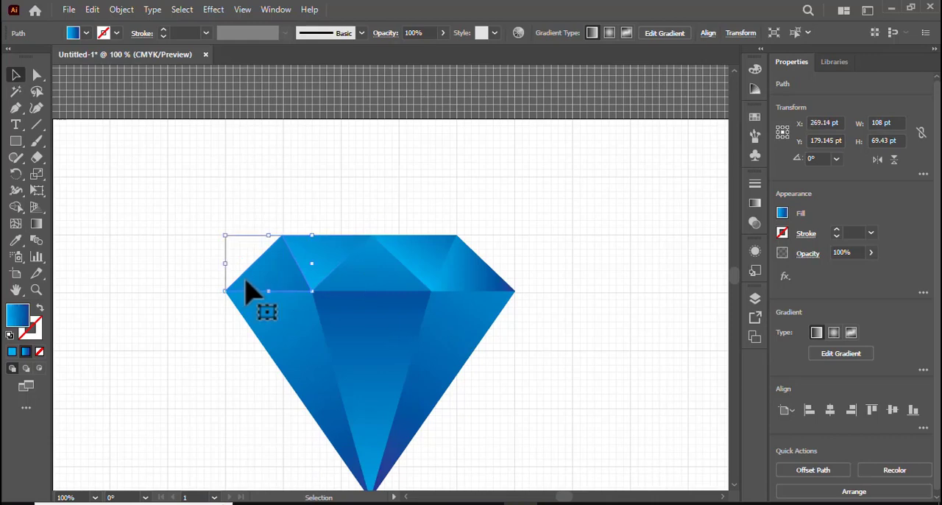
left_click(37, 225)
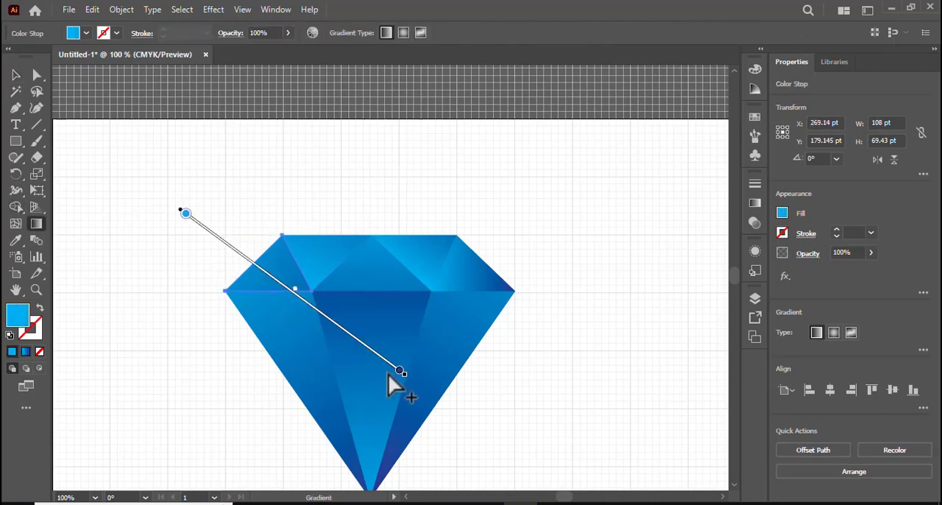
mouse_move(410, 380)
left_mouse_down()
mouse_move(71, 34)
mouse_move(34, 105)
mouse_move(155, 129)
mouse_move(267, 213)
mouse_move(202, 171)
left_mouse_up()
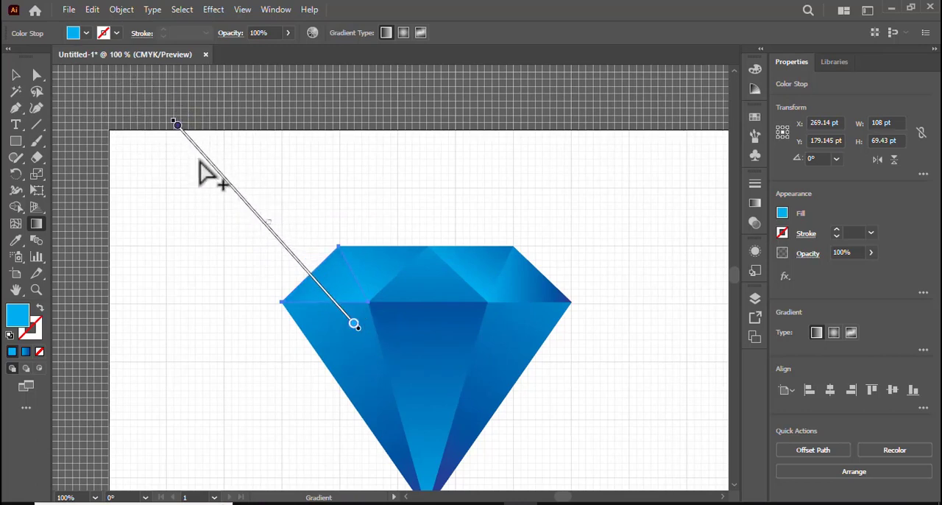
left_click_drag(176, 125, 250, 208)
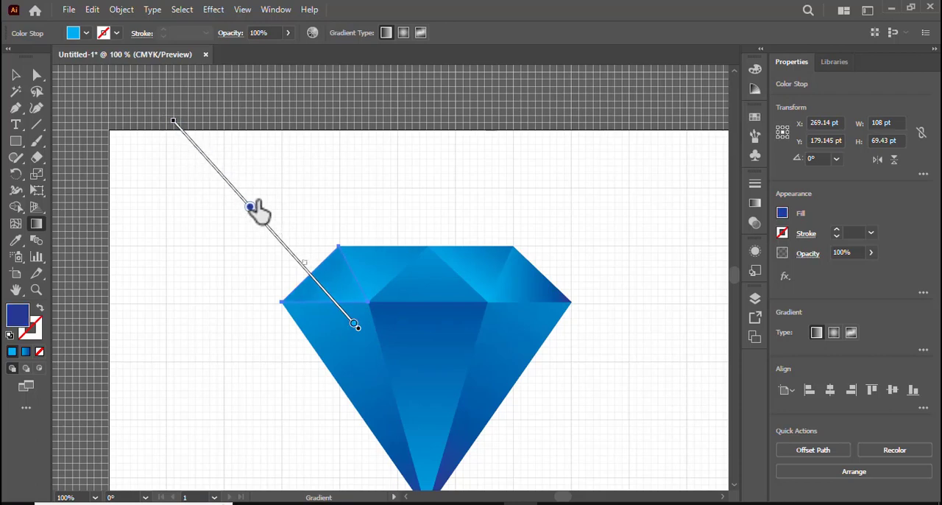
scroll(498, 253, "down", 2)
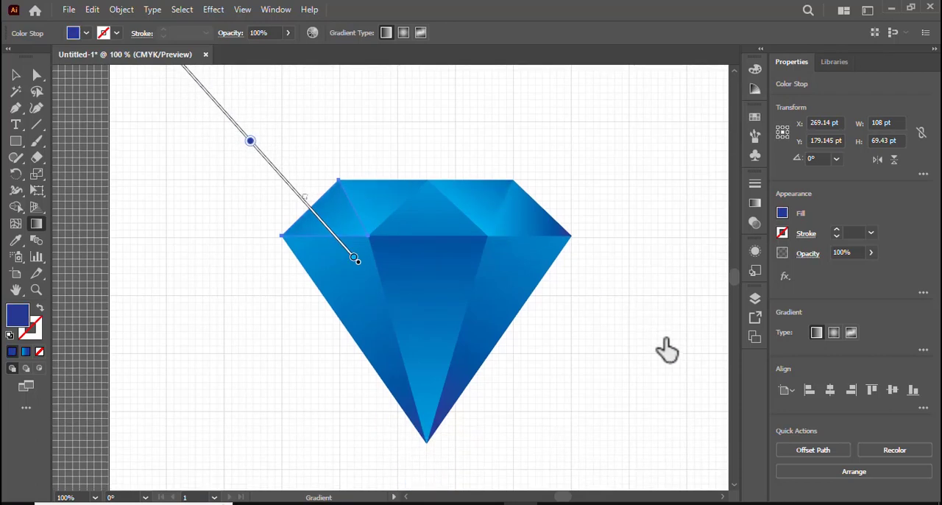
left_click_drag(653, 344, 554, 323)
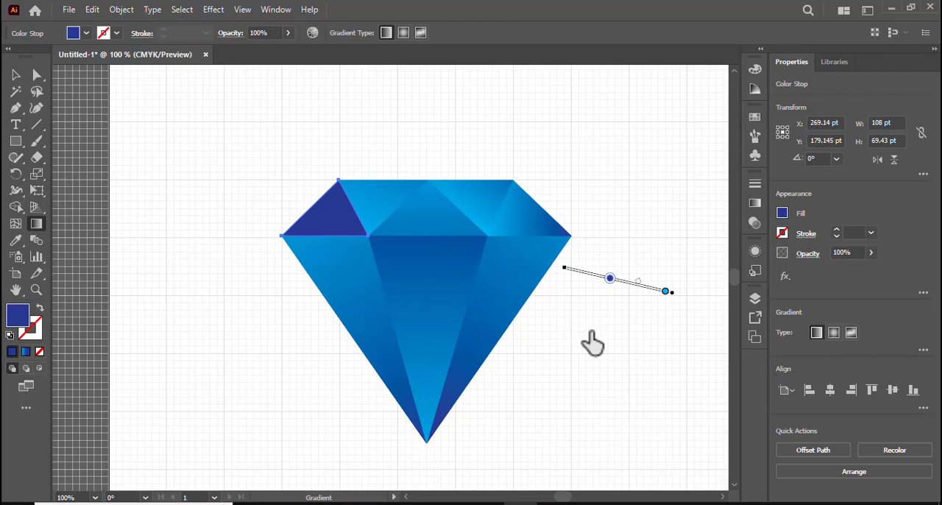
key("ctrl+z")
Select all the facets and move the whole diamond slightly higher on the artboard
left_click(23, 69)
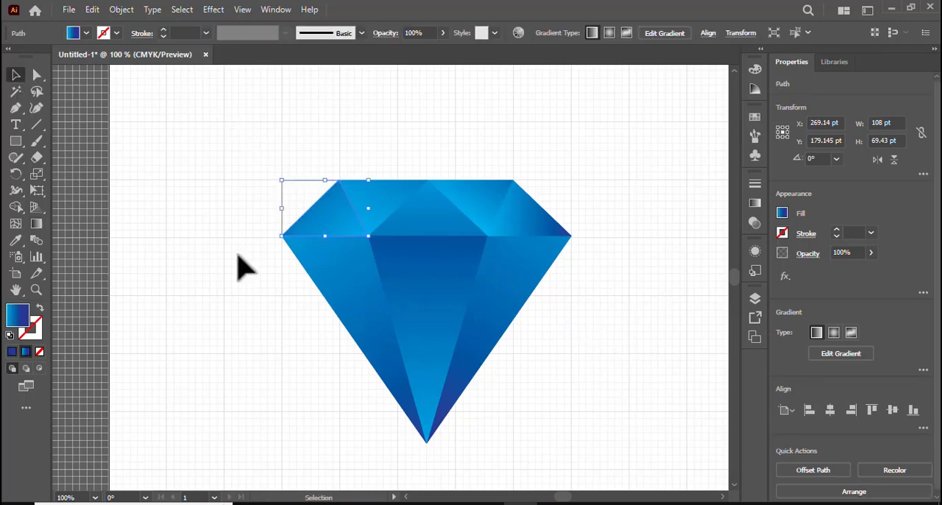
key("space")
left_click_drag(587, 370, 518, 343)
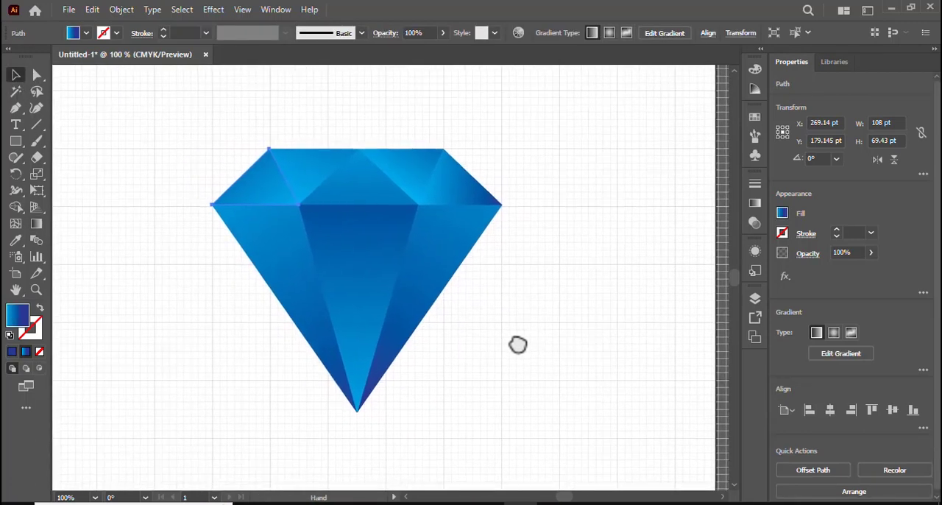
left_click(121, 143)
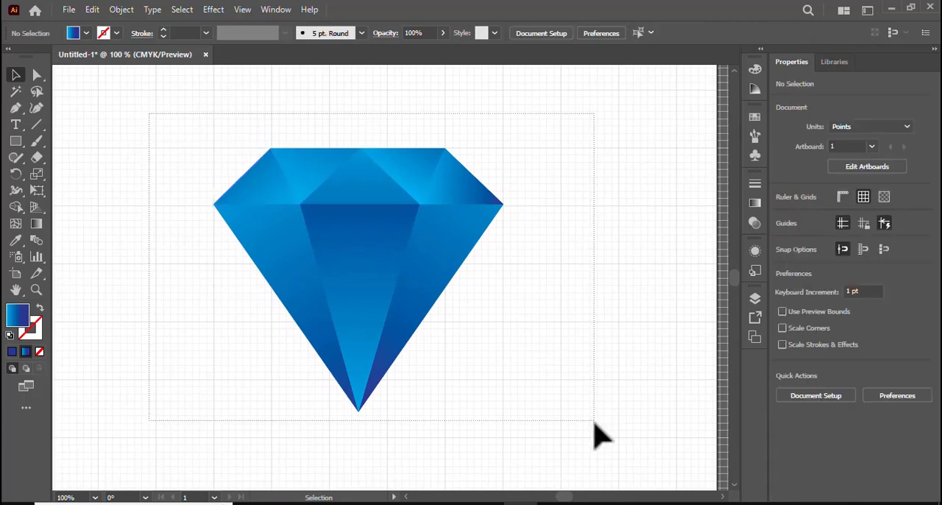
left_click_drag(358, 329, 363, 280)
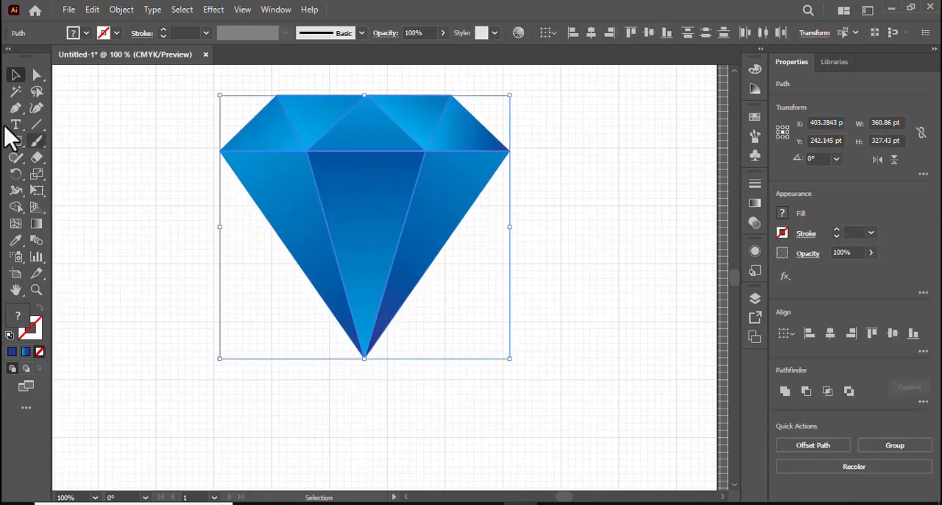
Draw a circle about 153 pt across to the left of the diamond and fill it with the white-to-black linear gradient preset
left_click_drag(16, 148, 212, 271)
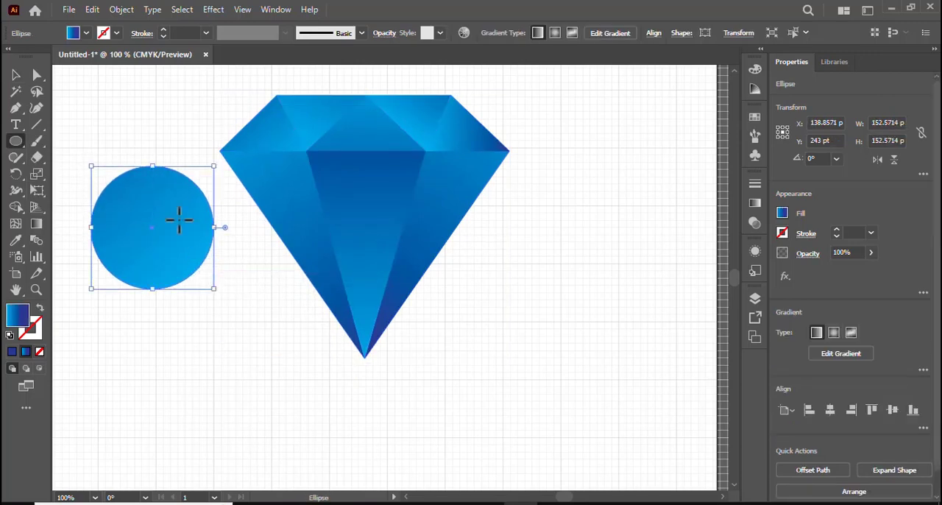
double_click(38, 227)
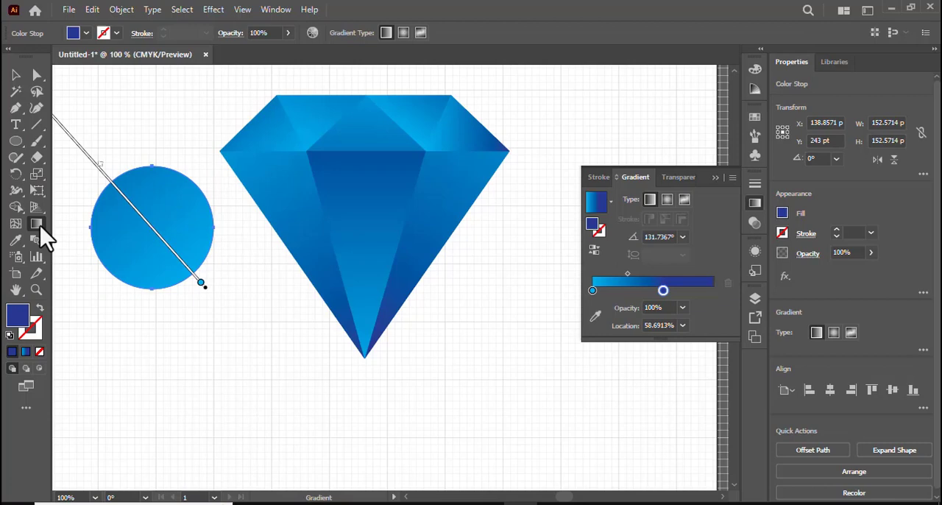
left_click(610, 200)
left_click(565, 229)
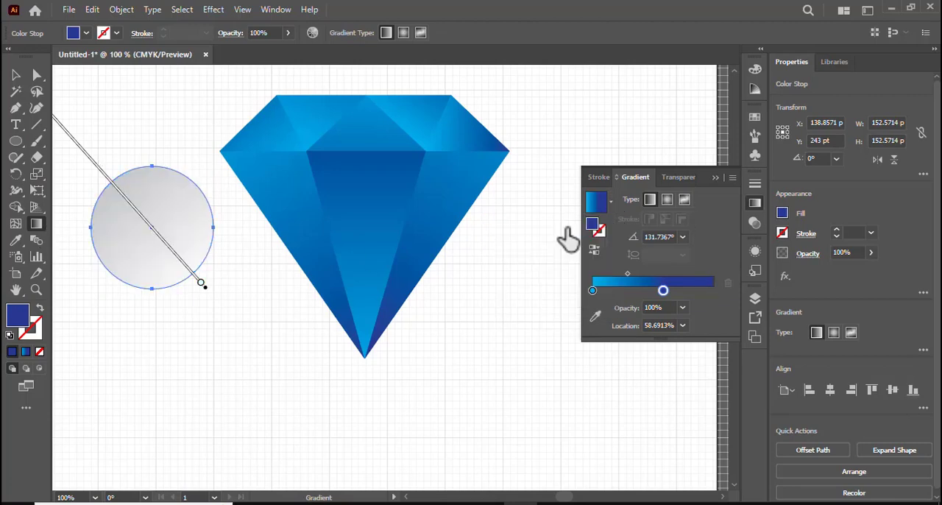
Swap the circle's gradient stops so black sits at 0% and white at the opposite end
left_click_drag(715, 290, 650, 290)
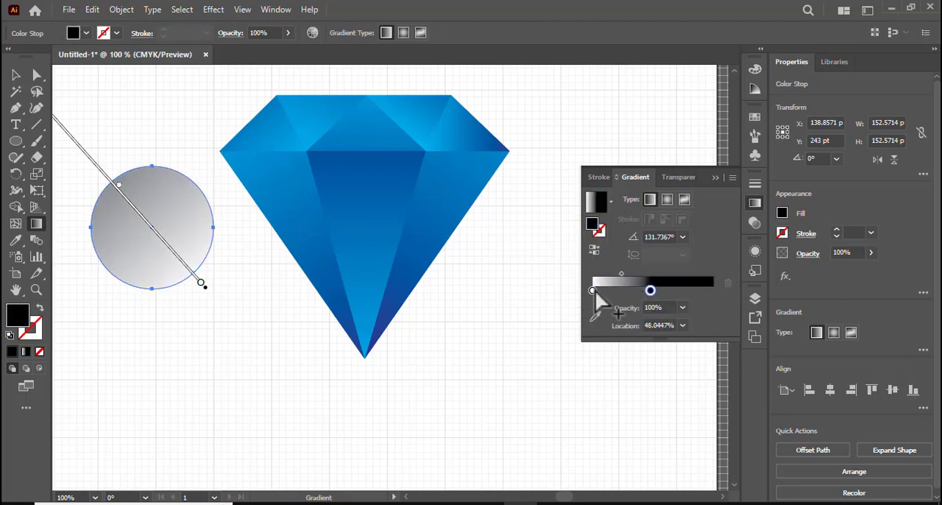
left_click_drag(594, 290, 713, 290)
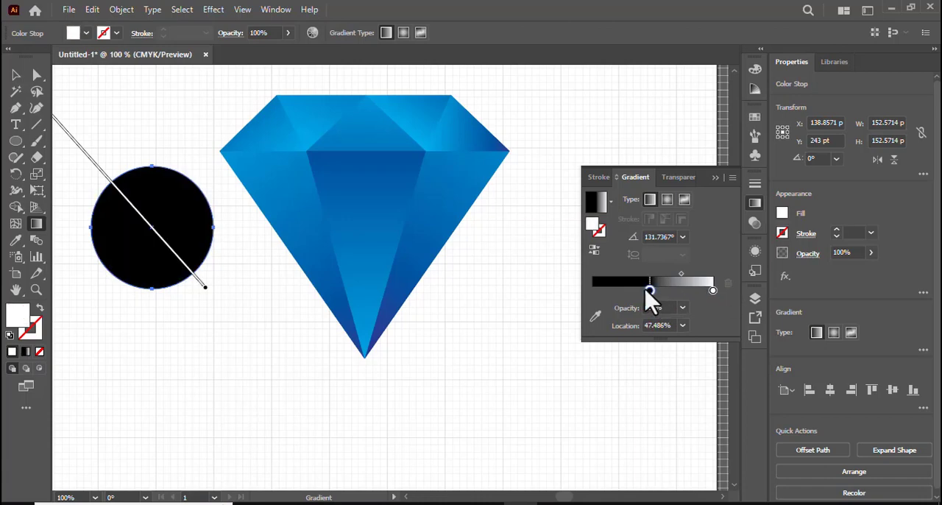
left_click_drag(648, 289, 592, 295)
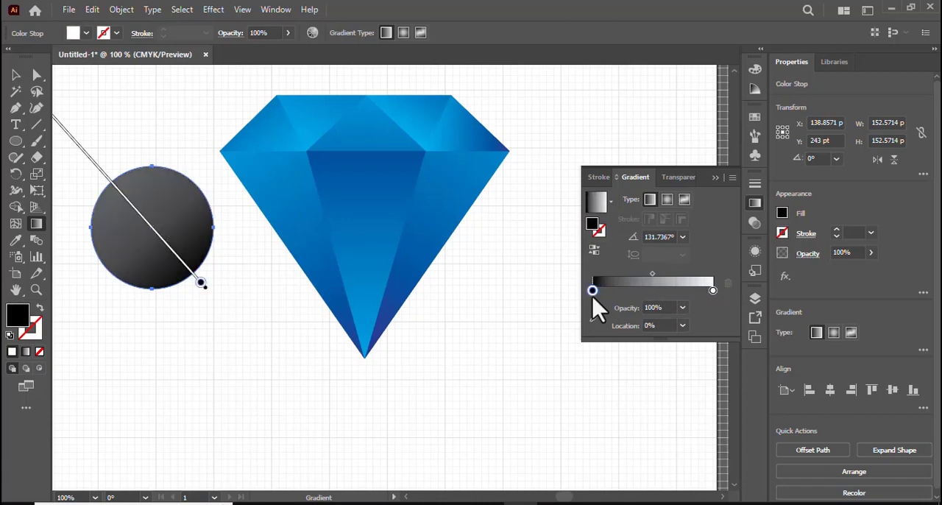
left_click(684, 327)
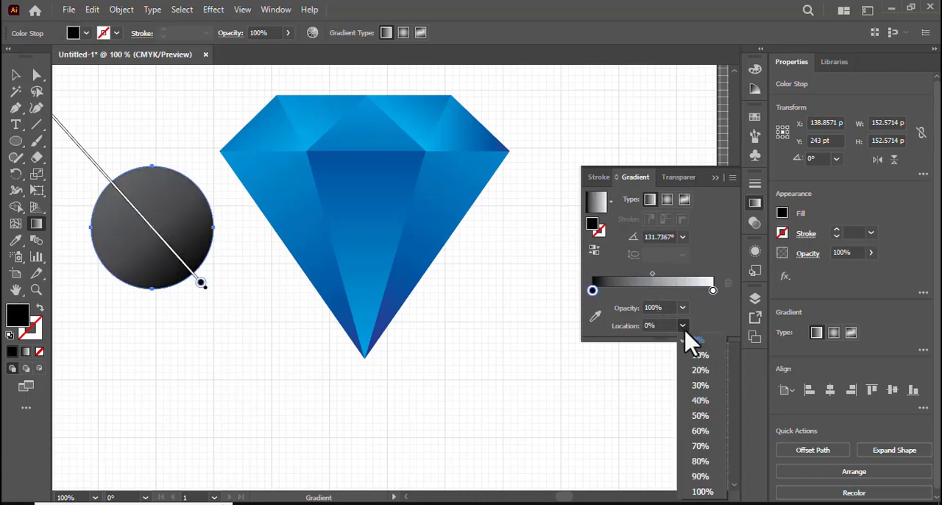
left_click(696, 402)
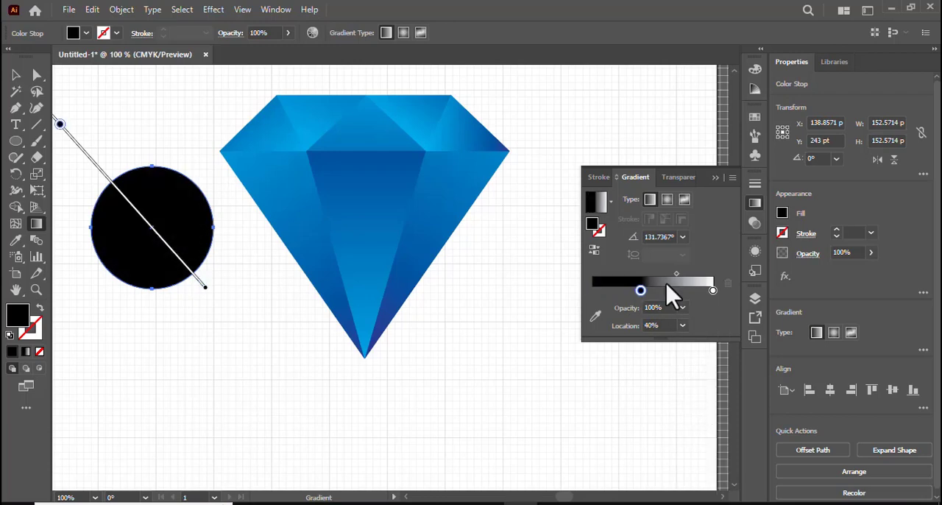
left_click_drag(640, 290, 575, 295)
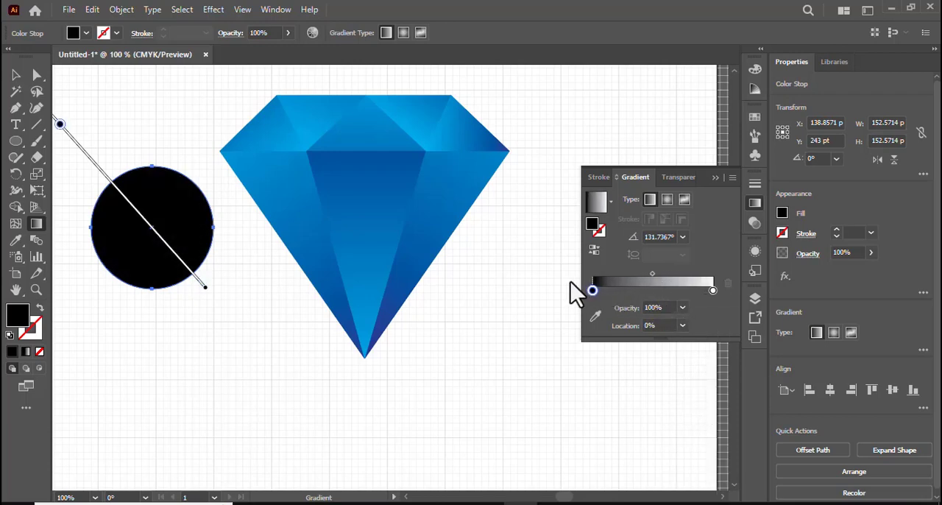
Shift the circle's gradient midpoint to about 43% and change the gradient type to radial
left_click_drag(653, 274, 645, 272)
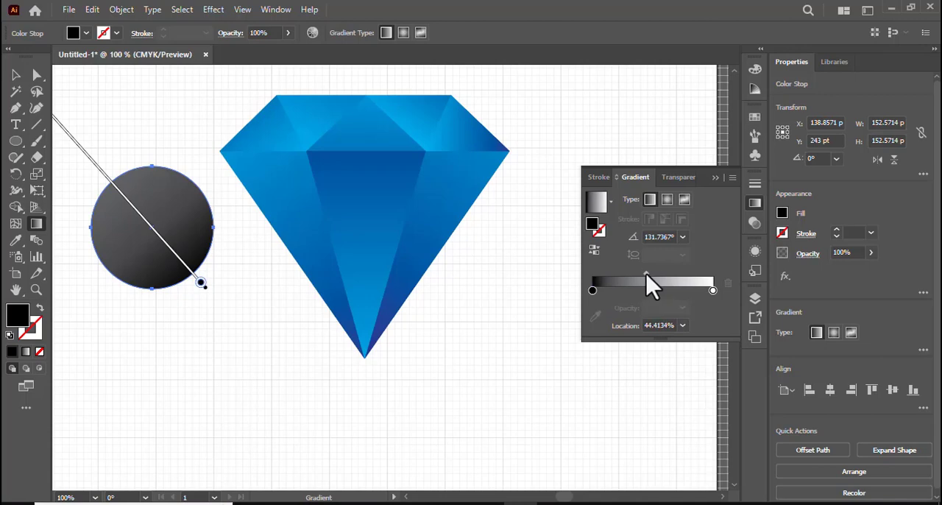
left_click_drag(645, 273, 644, 273)
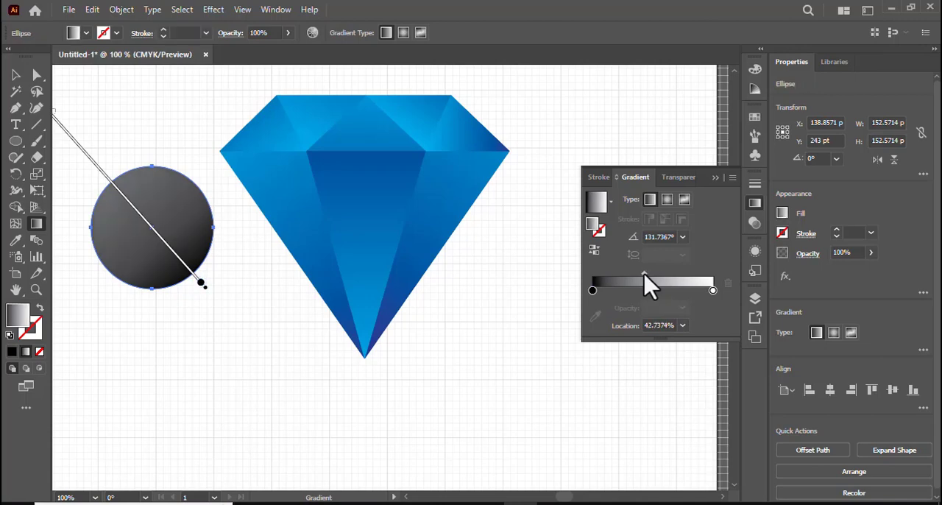
left_click(667, 200)
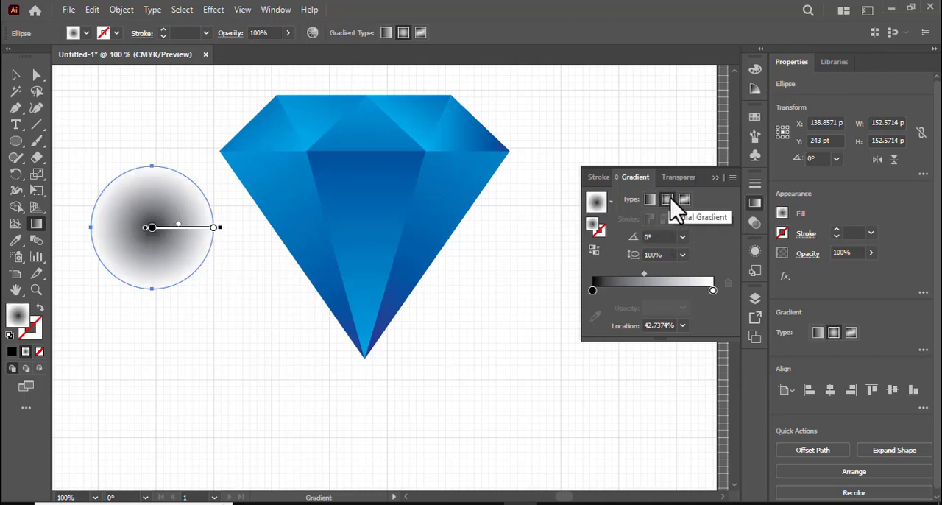
left_click(717, 178)
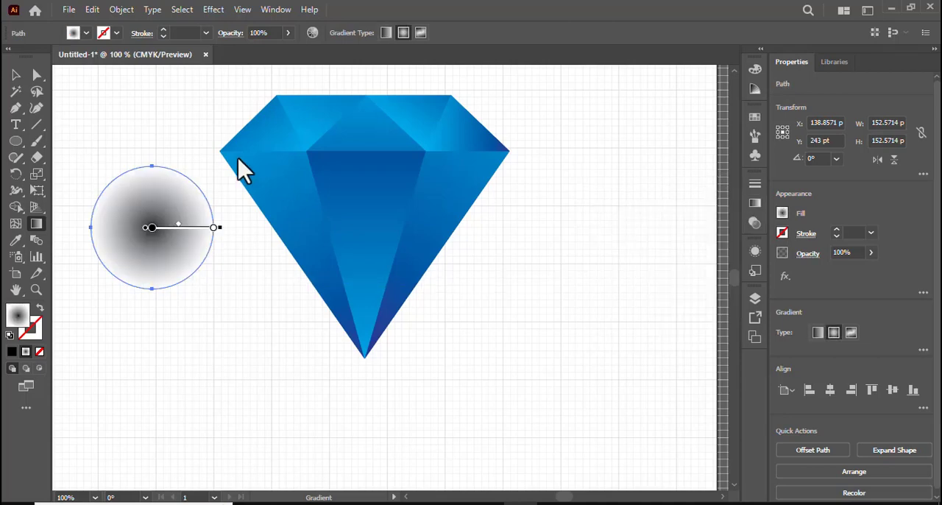
Flatten the circle from its upper edge into an ellipse about 42 pt high and move it beneath the diamond's bottom tip
left_click(15, 76)
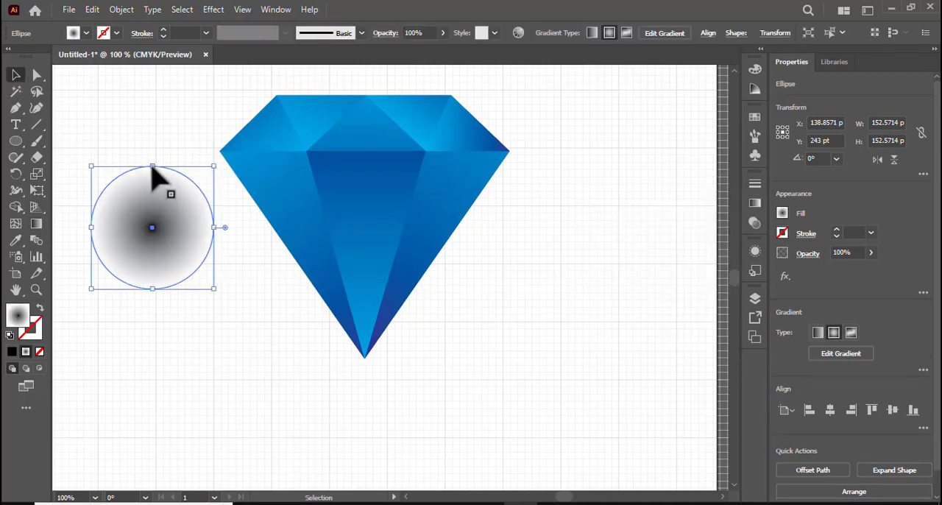
left_click_drag(152, 167, 153, 256)
left_click_drag(177, 285, 370, 368)
left_click_drag(368, 368, 368, 369)
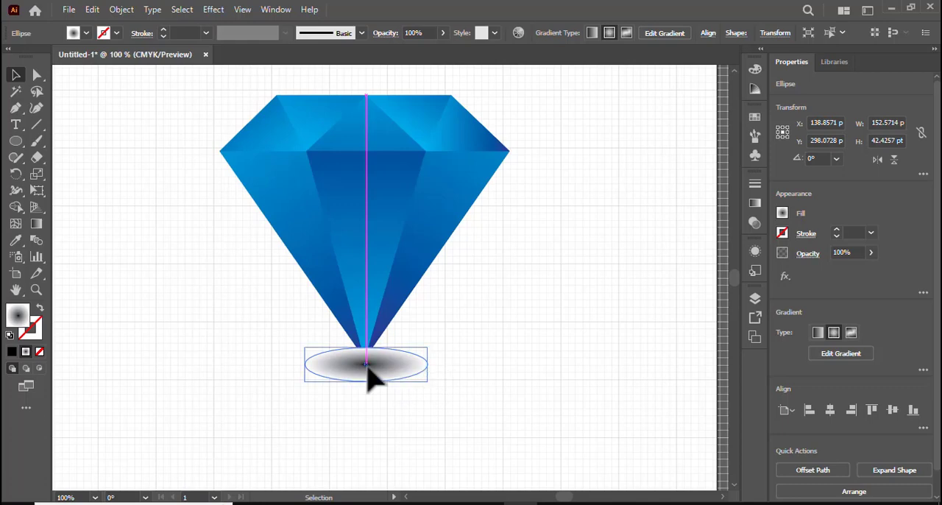
Send the shadow ellipse to the back, move it slightly up so its centre meets the diamond's tip, and deselect it
right_click(368, 369)
mouse_move(438, 301)
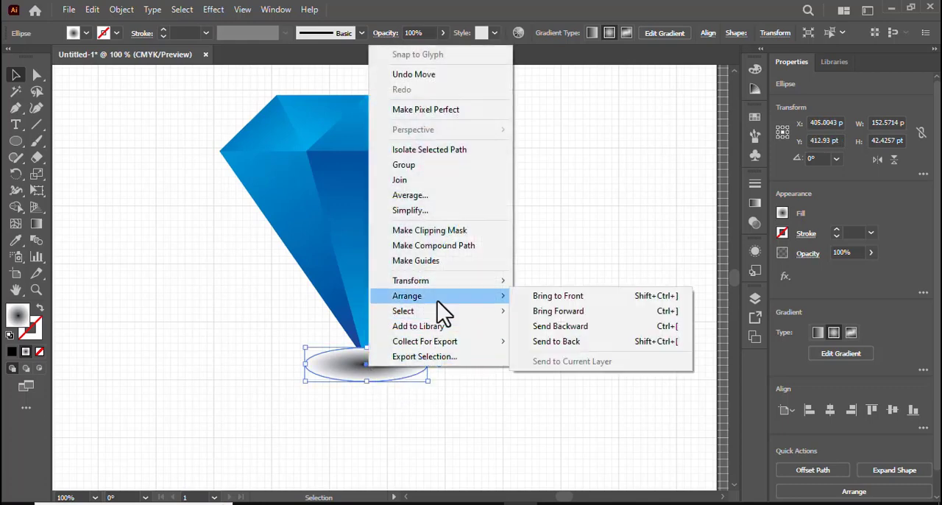
left_click(565, 342)
left_click_drag(387, 359, 383, 362)
left_click(522, 409)
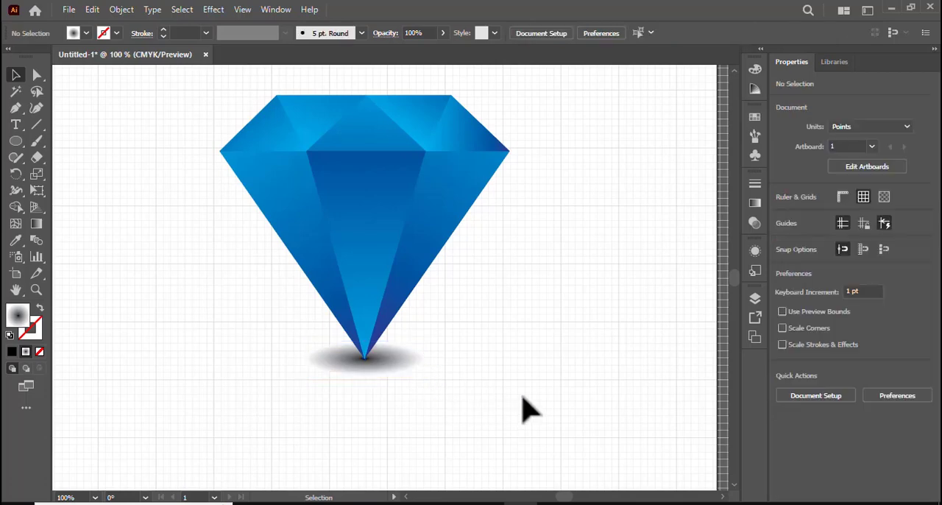